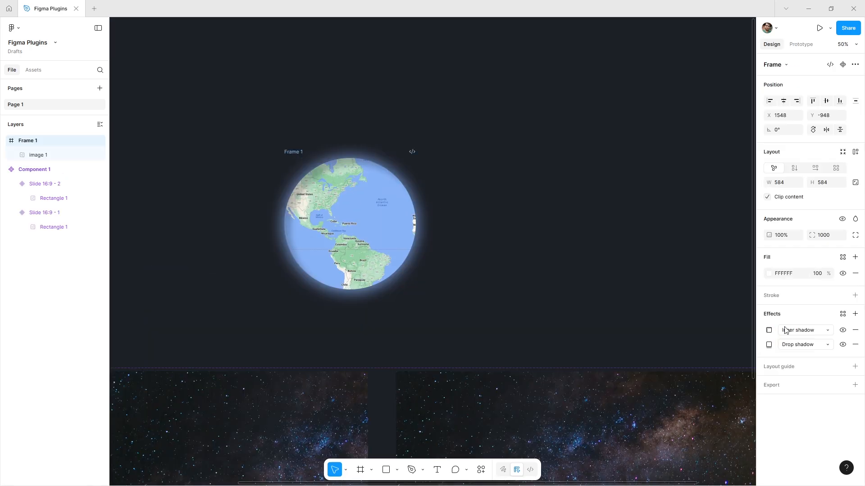
- Turn the two globe frames, Frame 1 and Frame 2, into one component set
left_click(784, 330)
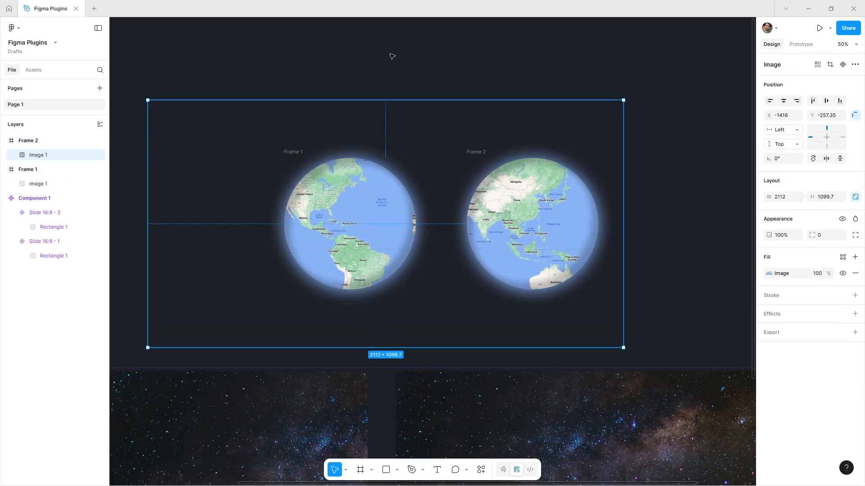
left_click(549, 145, "shift")
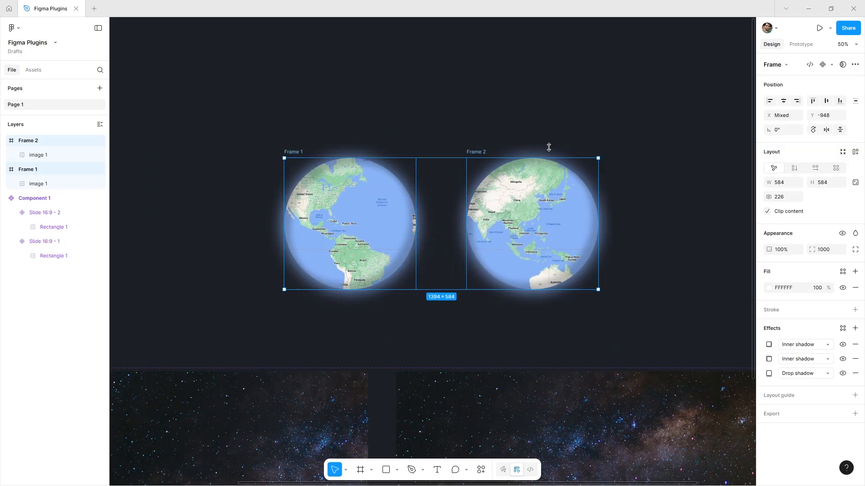
left_click(843, 65)
left_click(772, 80)
- Set the prototype interaction from the Frame 1 globe to Frame 2 to trigger After delay
left_click(801, 45)
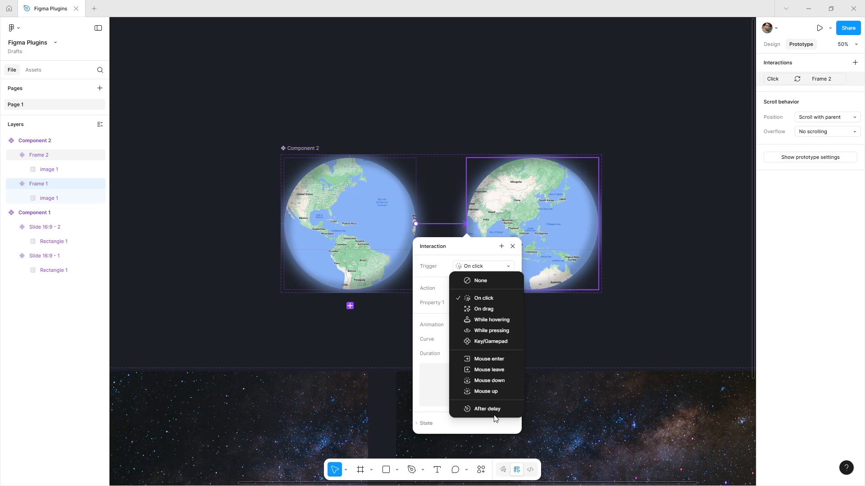
left_click(487, 409)
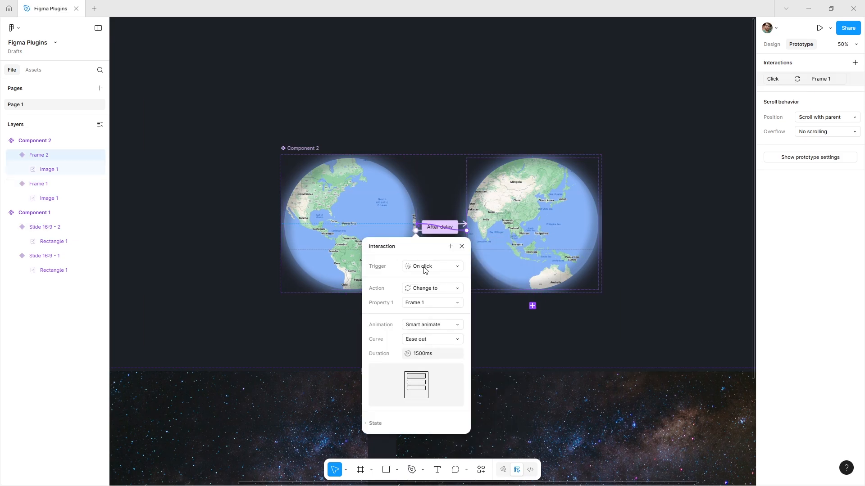
key("Escape")
key("Escape")
scroll(354, 343, "down", 3)
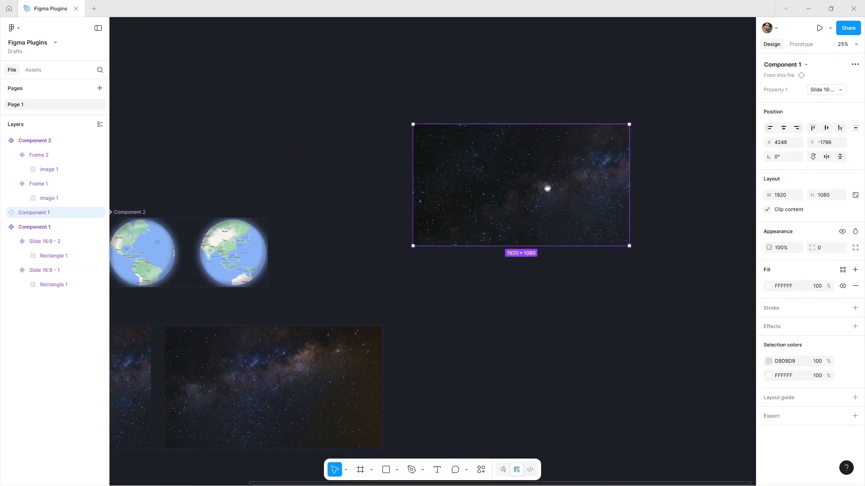
- Start presenting the prototype with the starry Component 1 instance
right_click(486, 163)
left_click(520, 272)
left_click(819, 28)
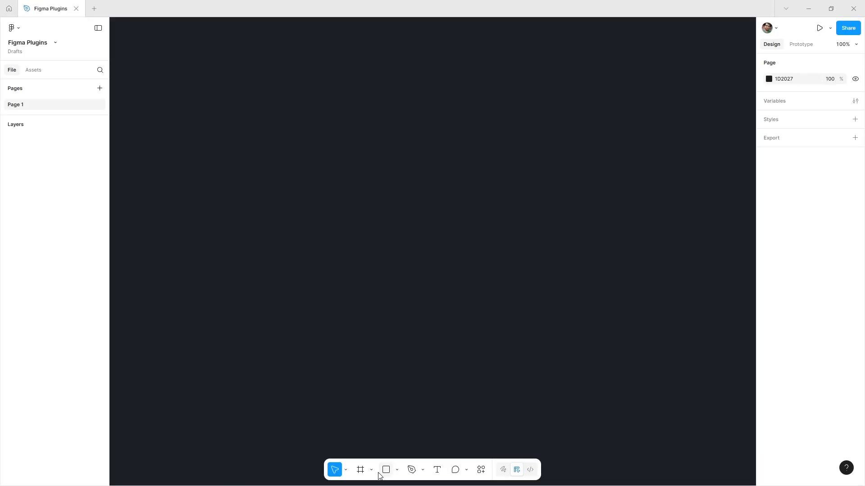
- Add a frame from the Slide 16:9 presentation preset, 1920 × 1080, to the empty canvas
left_click(371, 470)
left_click(400, 431)
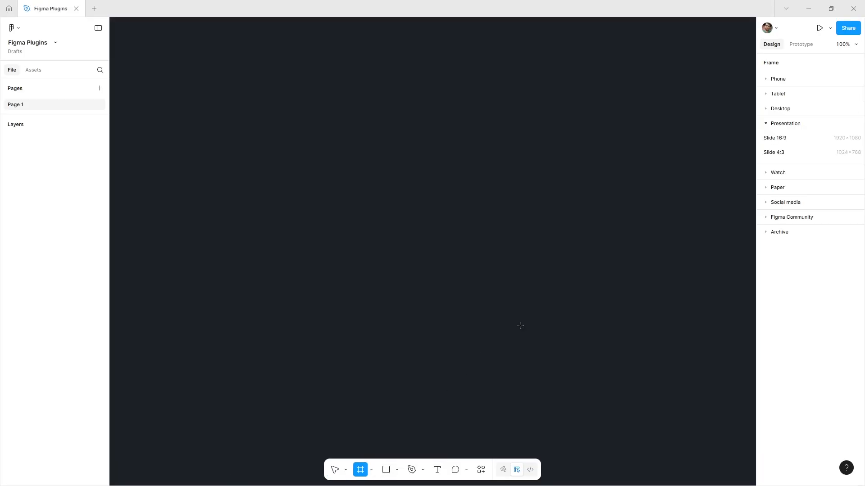
left_click(779, 140)
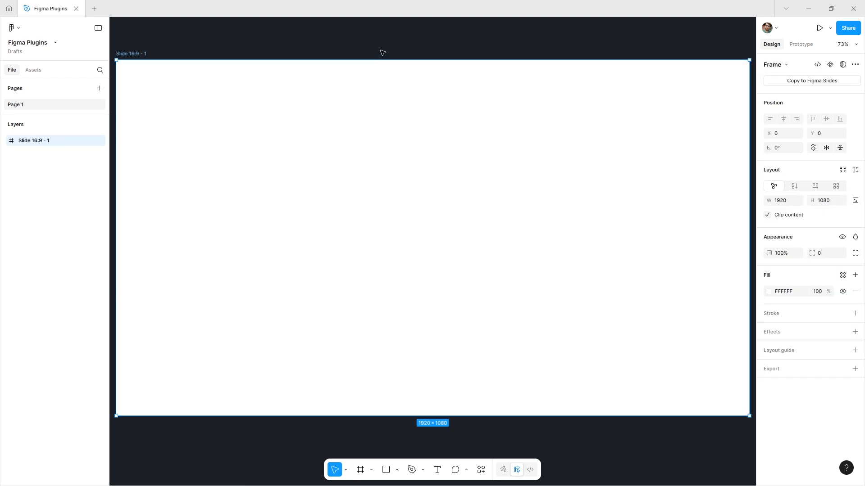
key("ctrl+minus")
key("ctrl+minus")
key("Escape")
- Place a rectangle on the canvas below the slide frame and set its size to 1920 × 1080
left_click(397, 470)
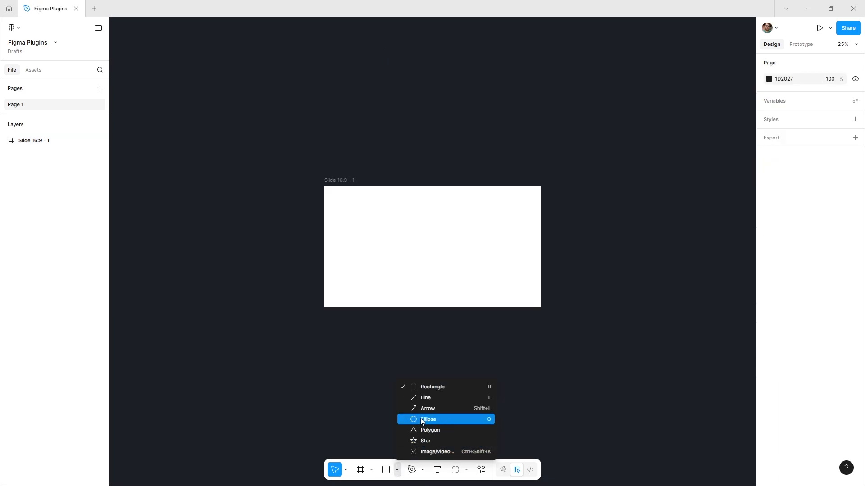
left_click(431, 386)
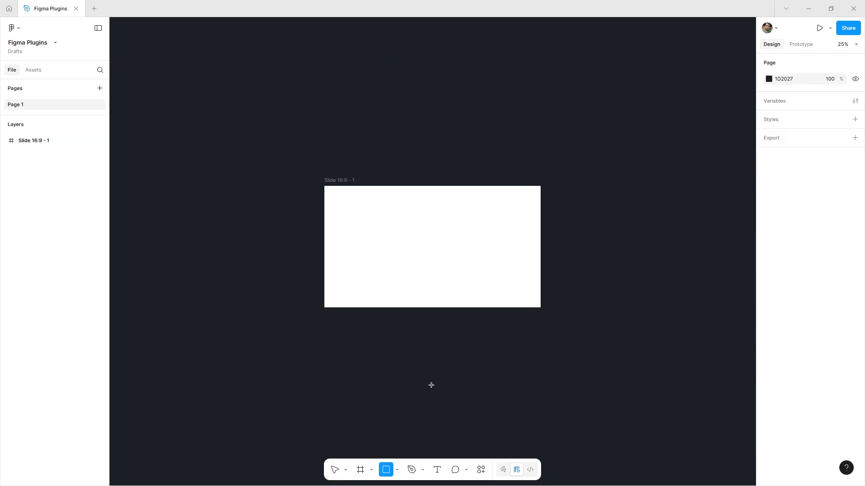
left_click(349, 340)
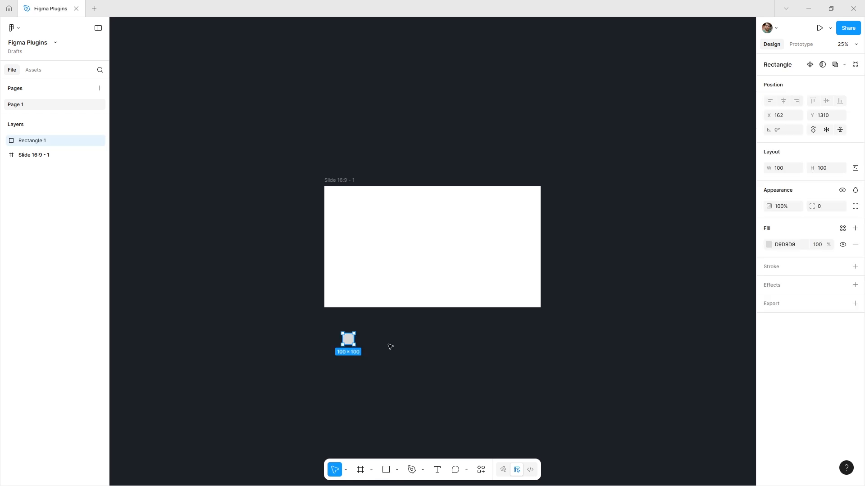
left_click(781, 174)
key("Tab")
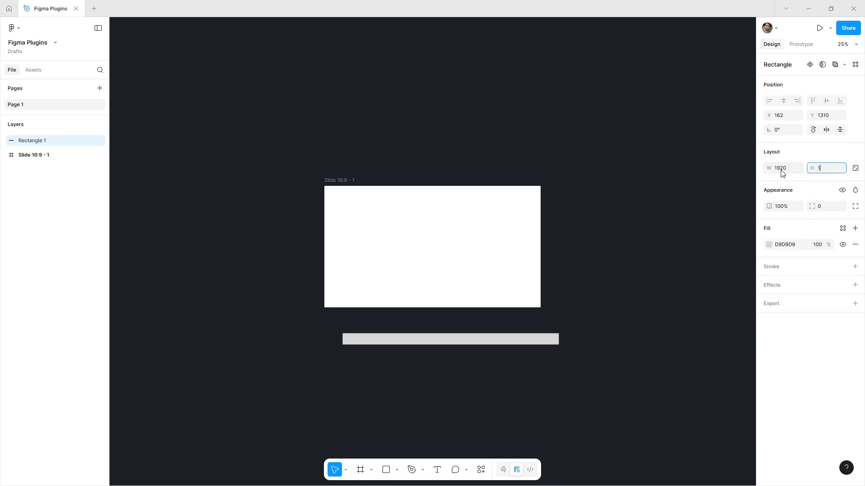
key("Return")
left_click(631, 391)
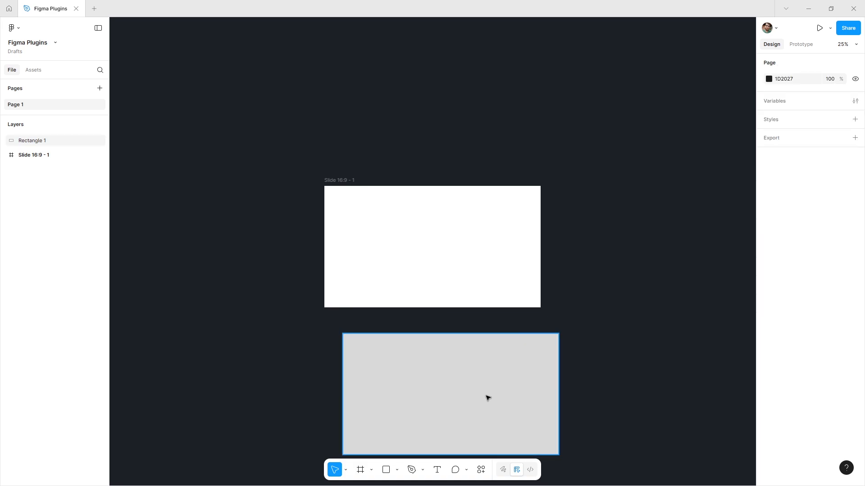
- Move the grey rectangle above the slide frame, in line with it at X 0, Y -1378
left_click_drag(486, 396, 457, 212)
scroll(414, 168, "up", 2)
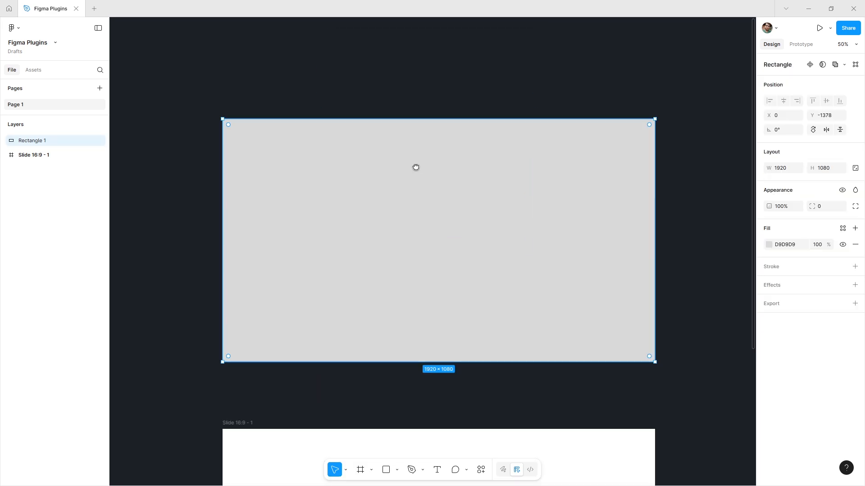
left_click_drag(415, 168, 409, 144)
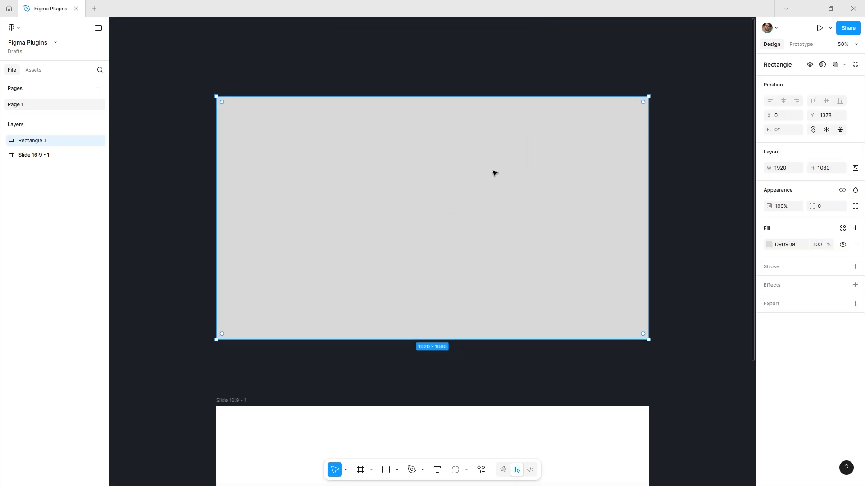
- Find the Unsplash plugin among the available plugins and run it
left_click(226, 57)
right_click(226, 57)
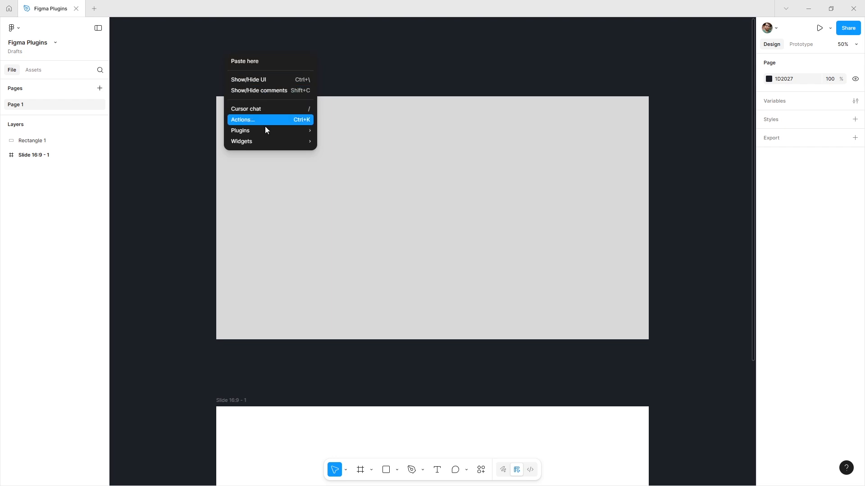
mouse_move(267, 129)
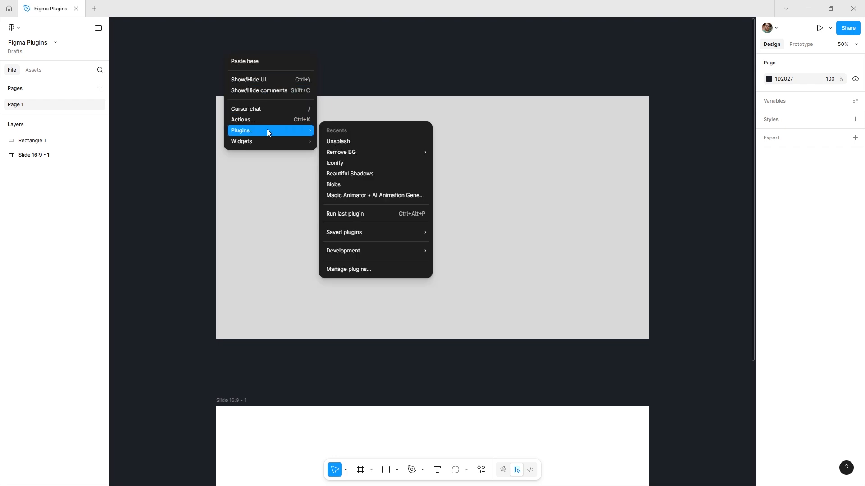
left_click(375, 272)
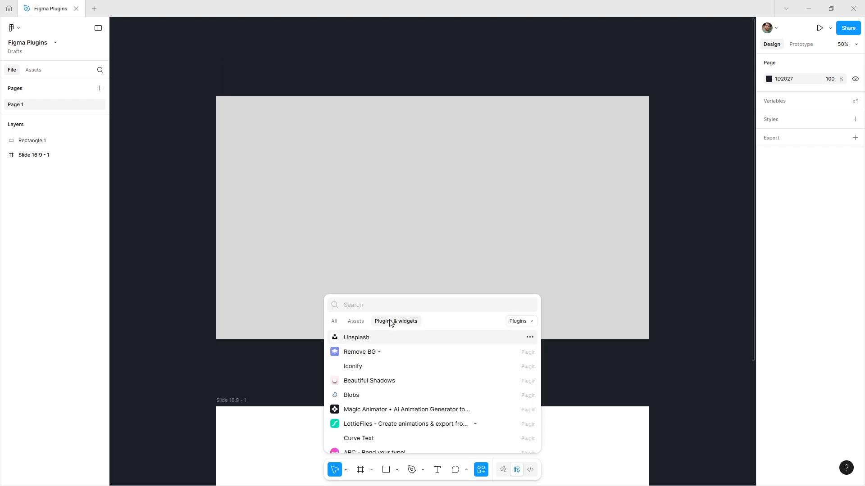
type("unsplas")
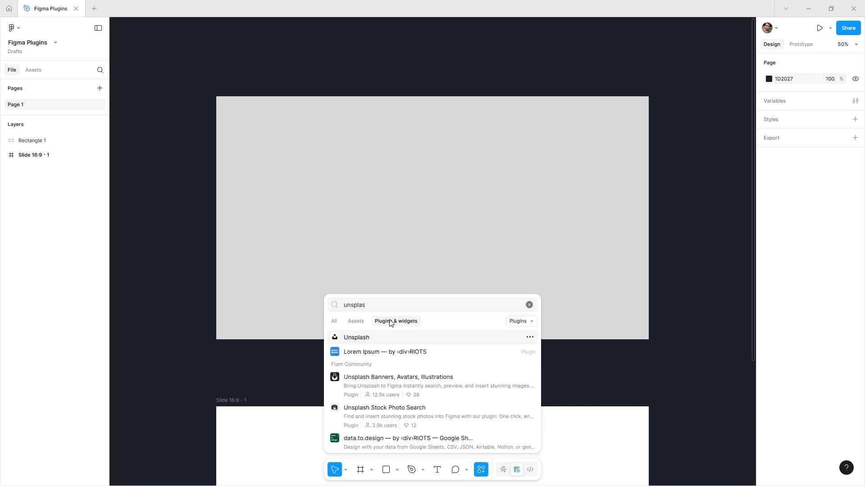
left_click(441, 337)
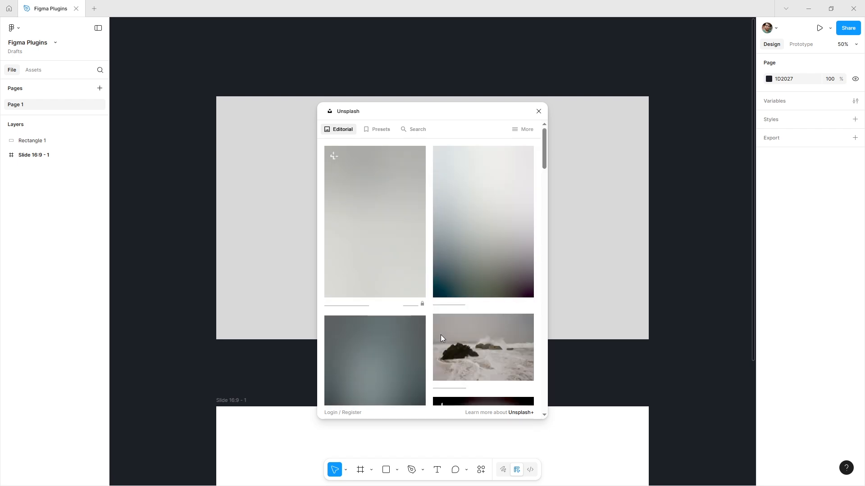
- Search the Unsplash photos for "space"
left_click(416, 129)
left_click(398, 156)
type("space")
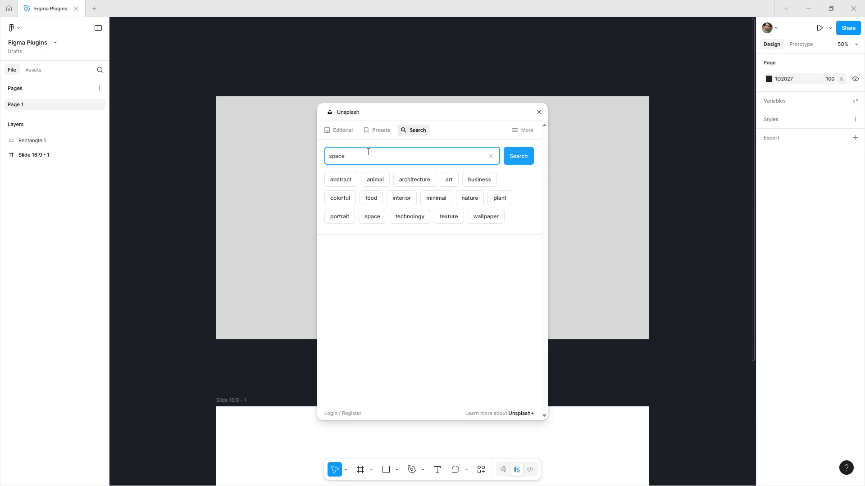
left_click(530, 158)
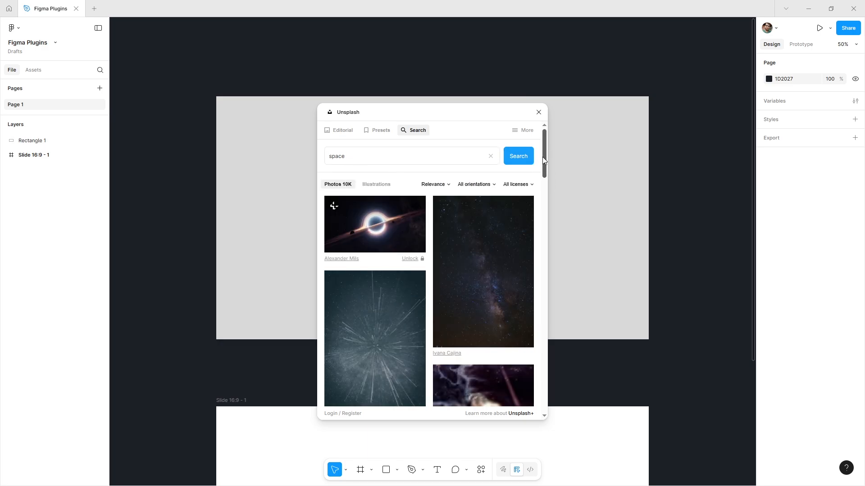
mouse_move(542, 157)
left_mouse_down()
mouse_move(542, 182)
mouse_move(544, 163)
left_mouse_up()
- Fill the grey rectangle with the dark Milky Way photo from the Unsplash results and close the plugin
left_click(580, 202)
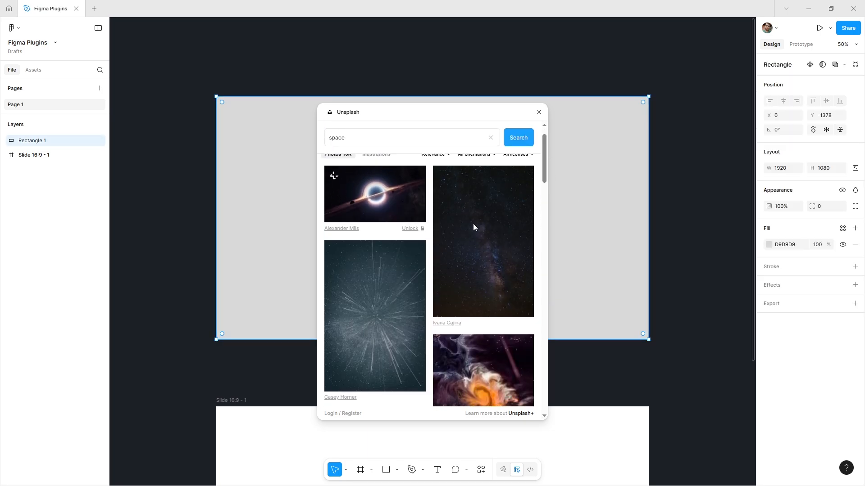
left_click(473, 226)
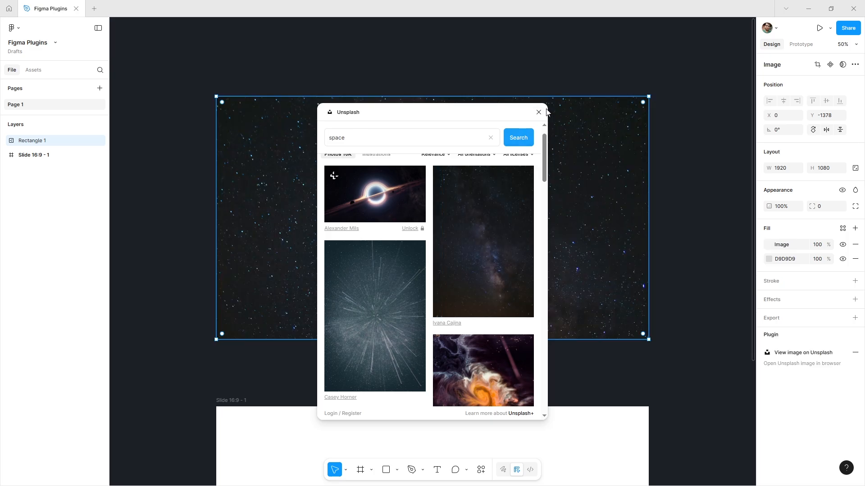
key("Escape")
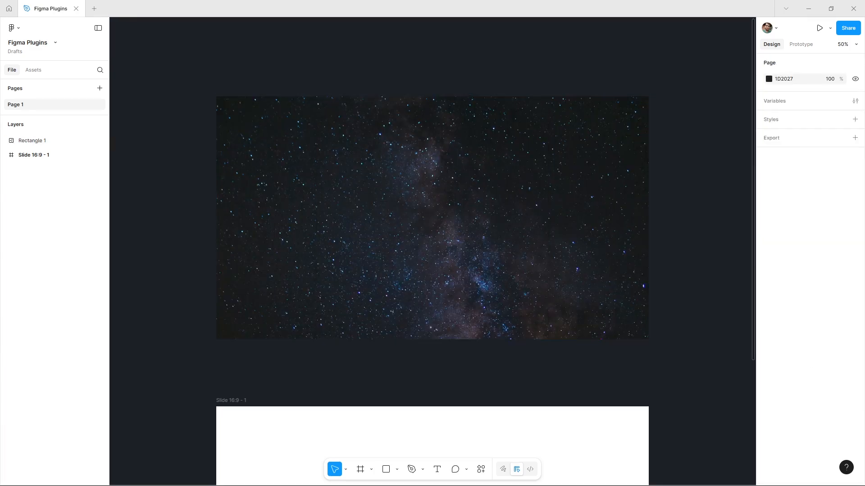
- Move the starry rectangle into the Slide 16:9 - 1 frame and centre it horizontally and vertically
key("ctrl+minus")
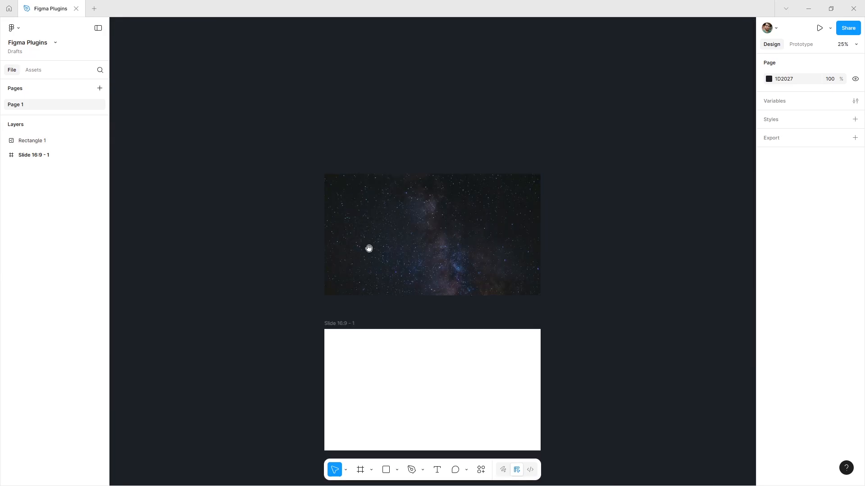
left_click_drag(368, 257, 381, 168)
left_click_drag(395, 140, 399, 304)
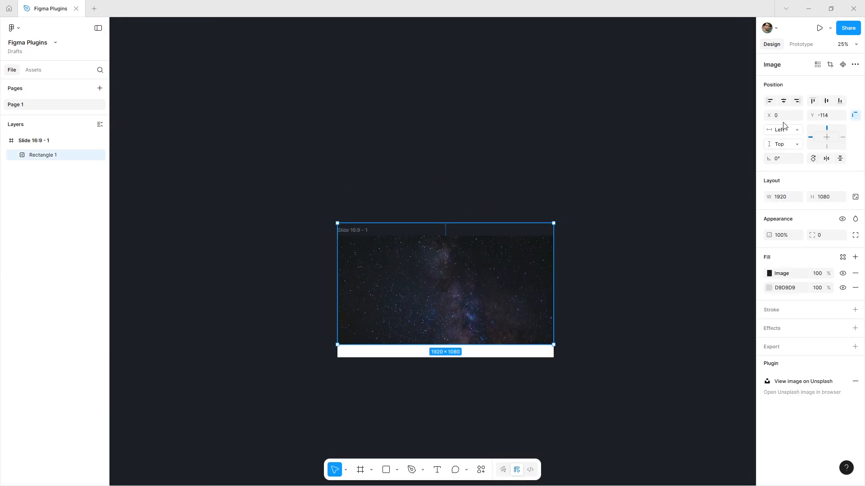
left_click(783, 101)
left_click(826, 101)
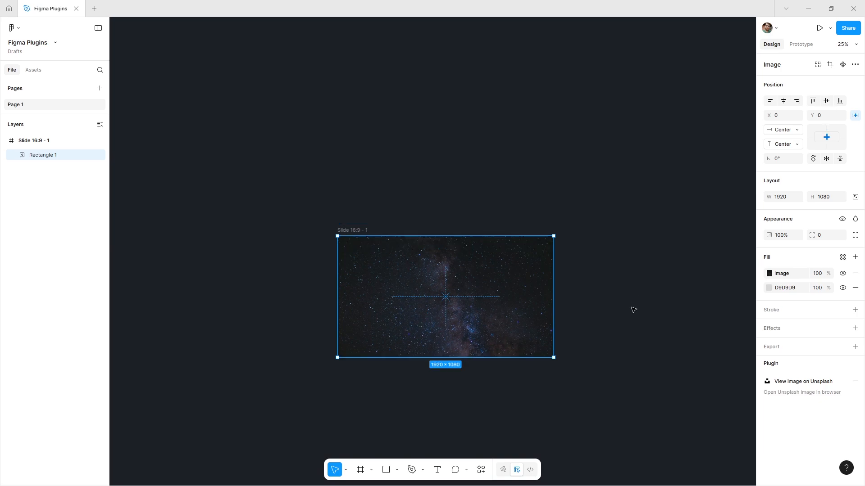
left_click(629, 342)
- Duplicate the Slide 16:9 - 1 frame and place the copy beside it on the right
scroll(571, 405, "right", 5)
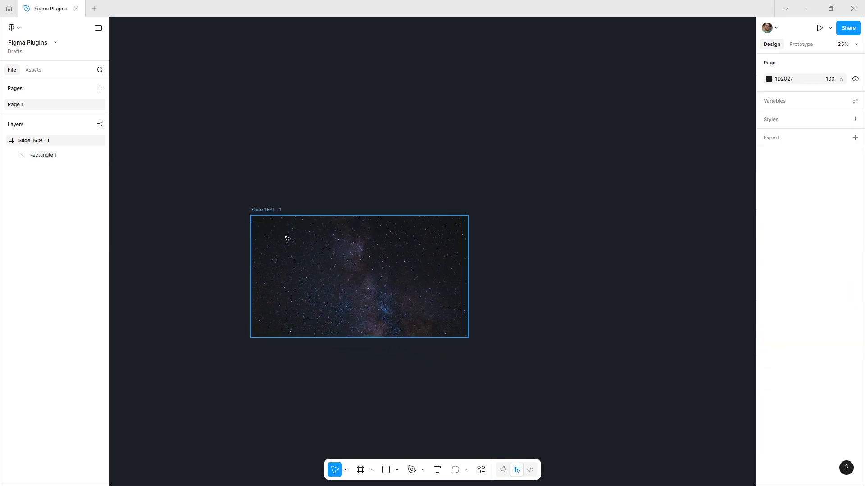
scroll(277, 234, "right", 2)
scroll(278, 234, "down", 1)
left_click(226, 194)
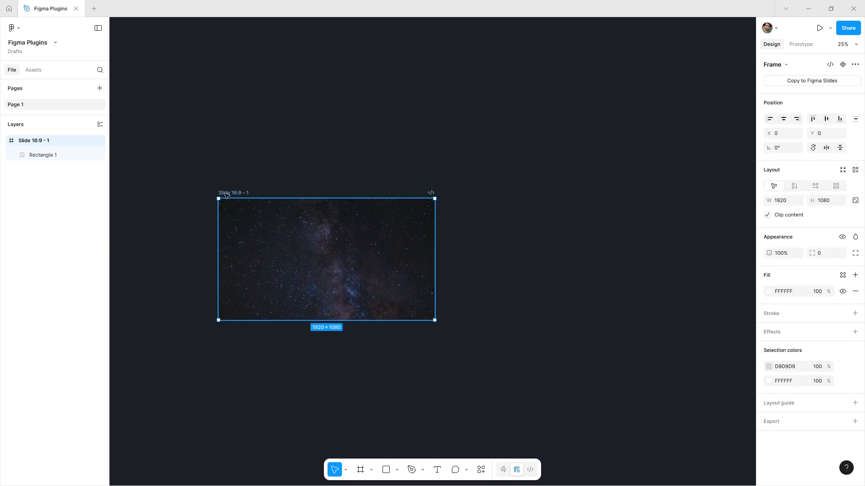
left_click_drag(226, 194, 457, 208)
left_click(531, 367)
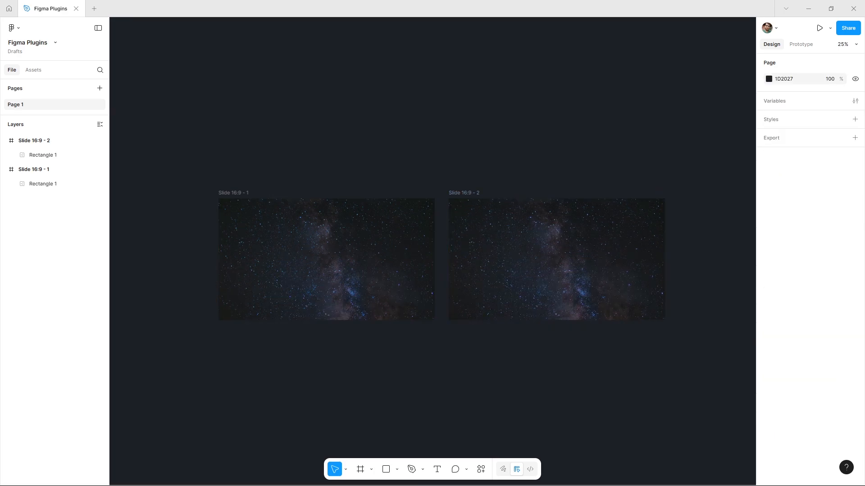
- Switch the image fill of the rectangle in Slide 16:9 - 1 from Fill to Crop mode
scroll(305, 249, "up", 3)
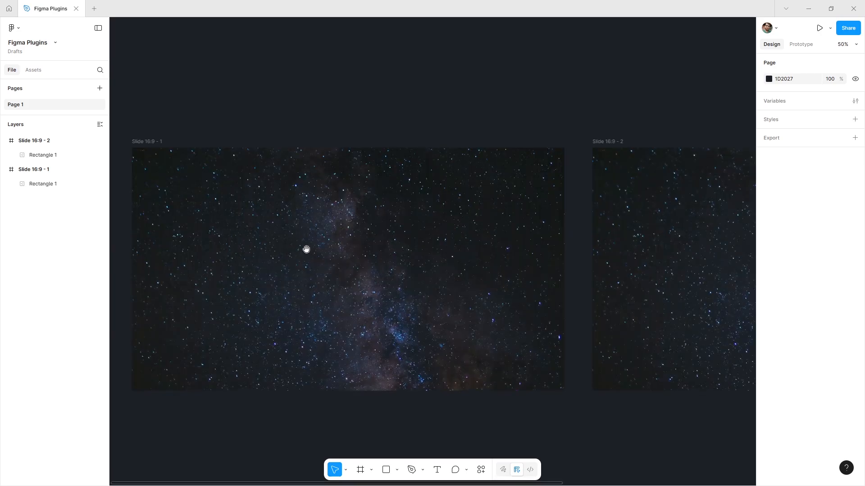
left_click(249, 184)
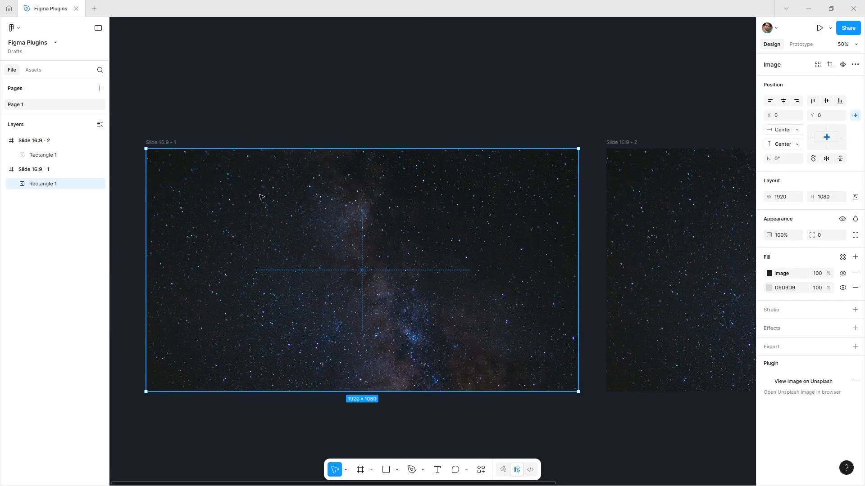
left_click(769, 274)
left_click(671, 268)
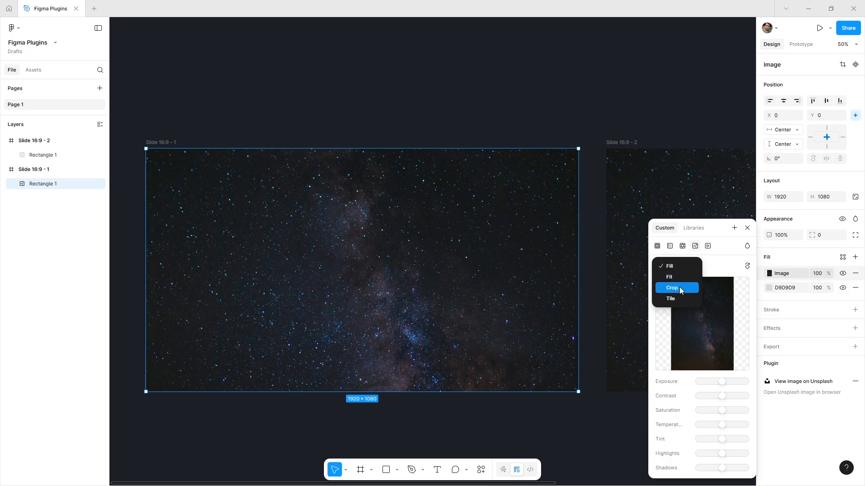
left_click(679, 287)
key("minus")
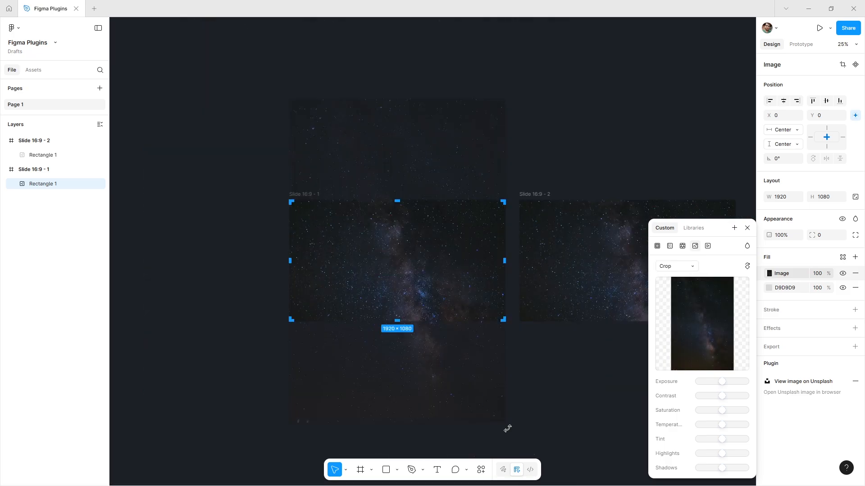
- Rotate the cropped image in Slide 16:9 - 1 a quarter turn counterclockwise and shift it right until its left edge meets the frame
left_click_drag(507, 422, 539, 165)
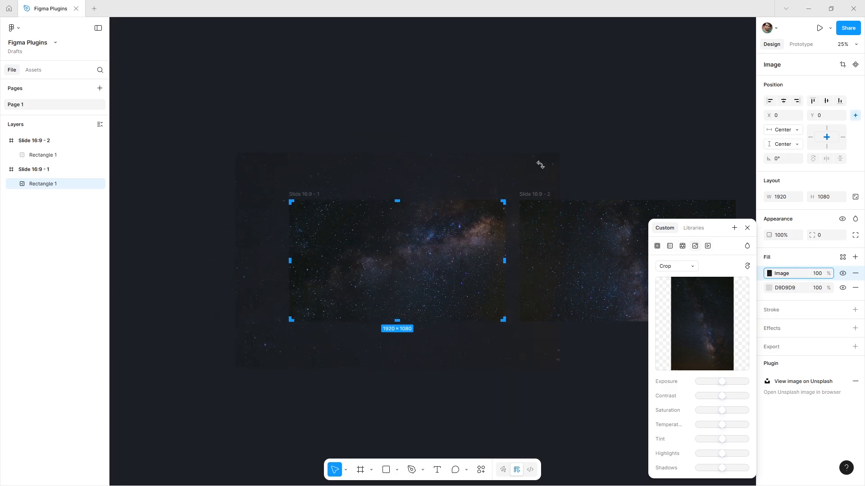
left_click_drag(330, 261, 384, 269)
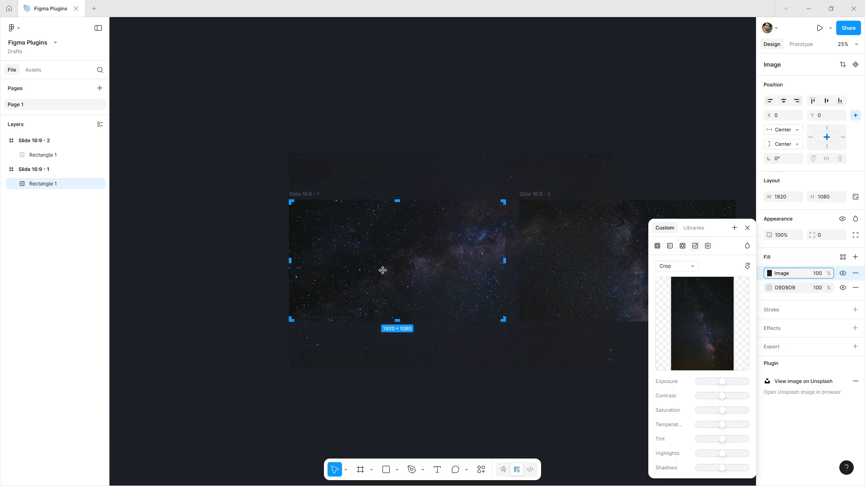
left_click(199, 219)
scroll(523, 376, "right", 5)
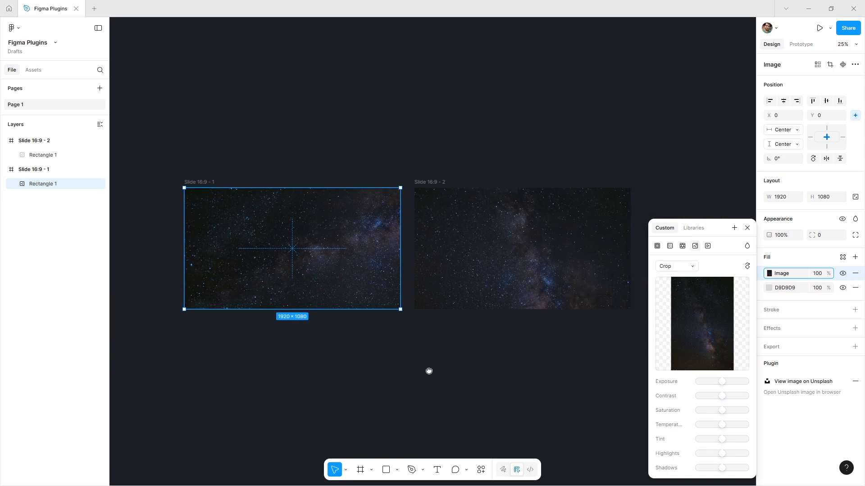
- In Slide 16:9 - 2, rotate the cropped image a quarter turn counterclockwise and shift it left until its right edge meets the frame
left_click(456, 249)
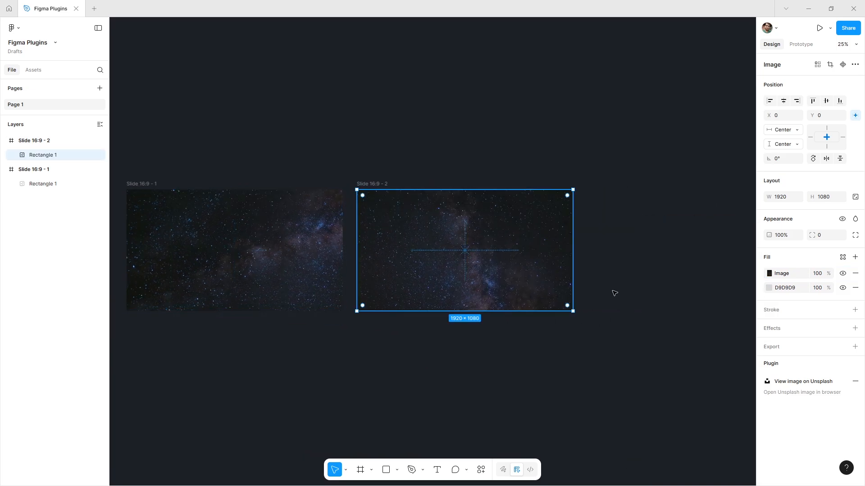
left_click(770, 274)
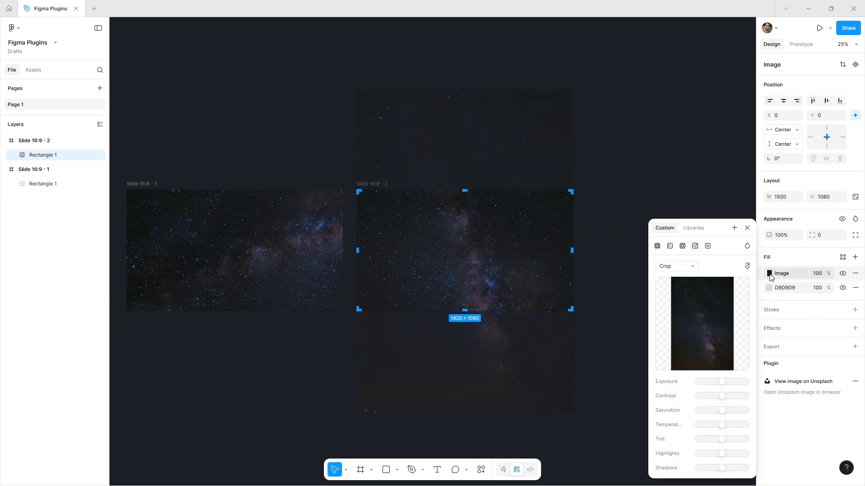
left_click(682, 269)
left_click(679, 266)
left_click_drag(573, 418, 580, 167)
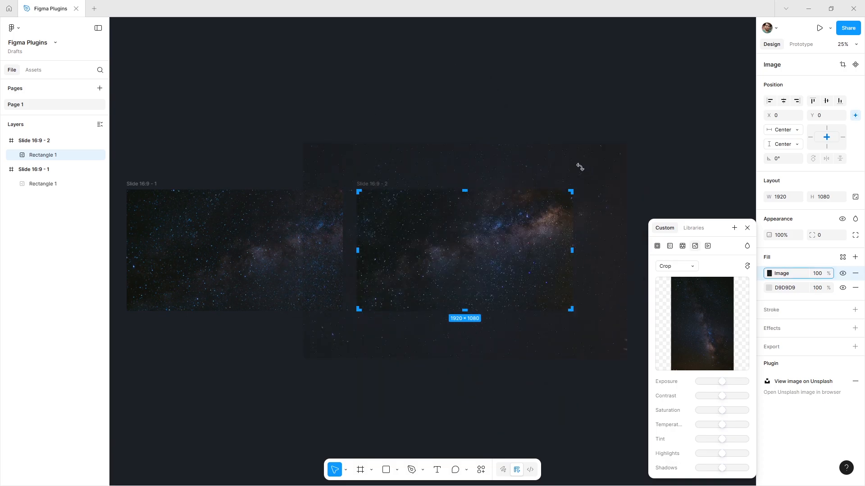
left_click_drag(608, 269, 558, 270)
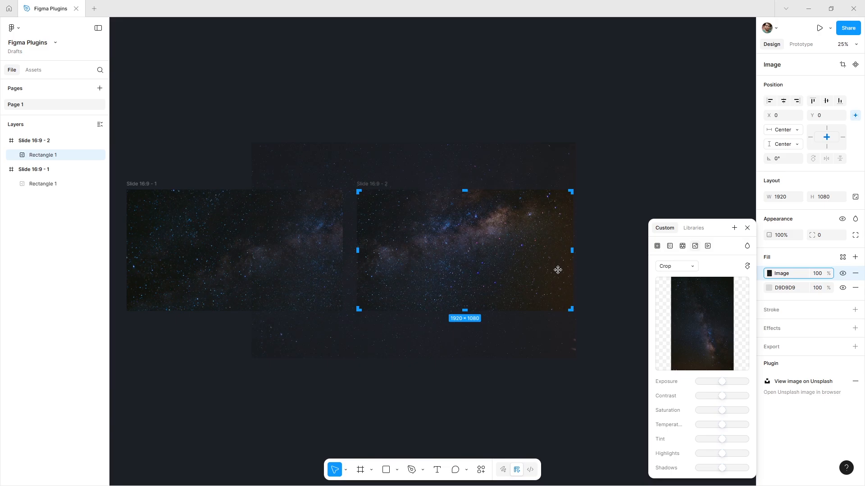
left_click(621, 194)
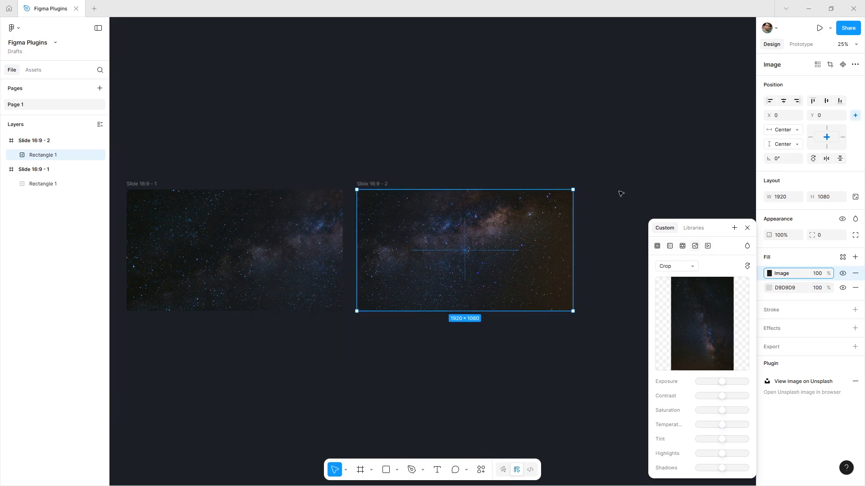
left_click(621, 194)
- Combine the Slide 16:9 - 1 and Slide 16:9 - 2 frames into one component set
scroll(644, 253, "left", 3)
scroll(644, 253, "up", 1)
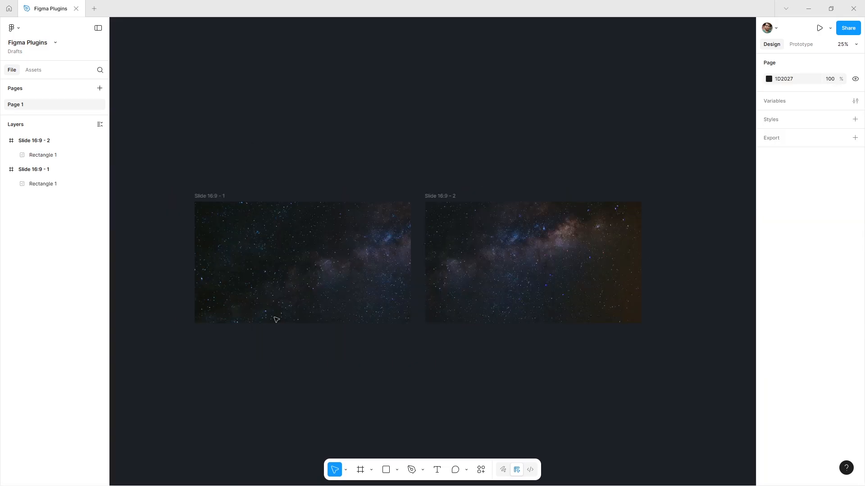
left_click(207, 200)
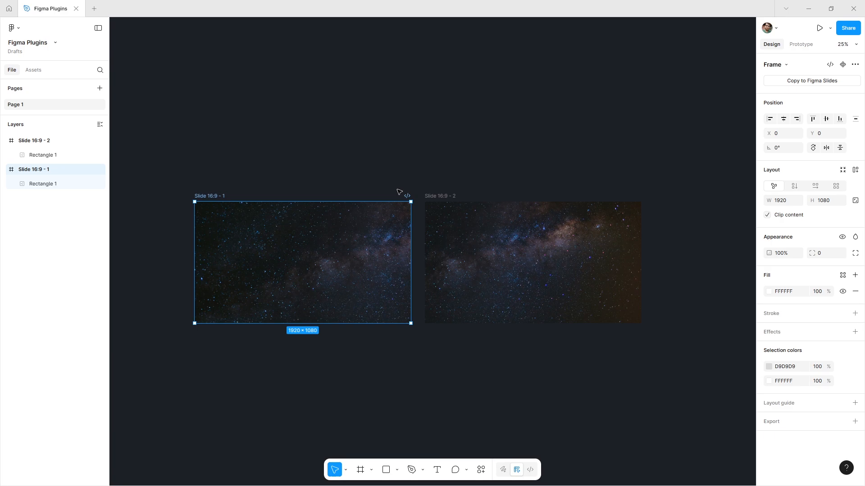
left_click(425, 197, "shift")
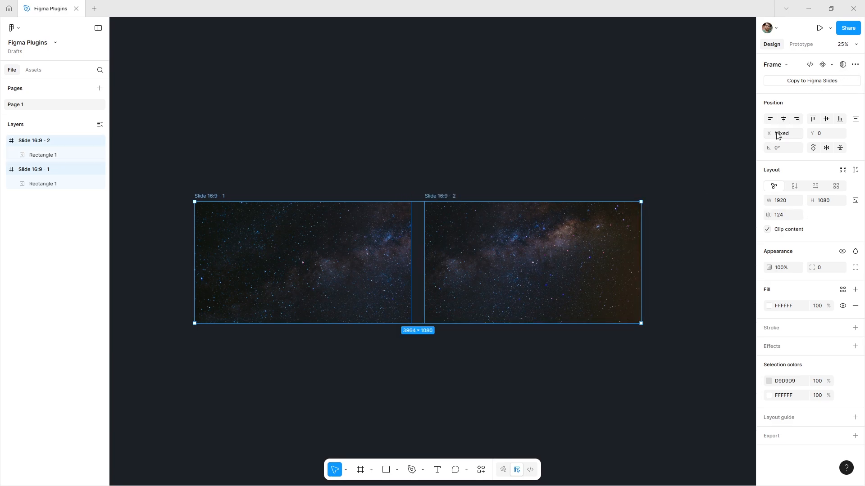
left_click(831, 65)
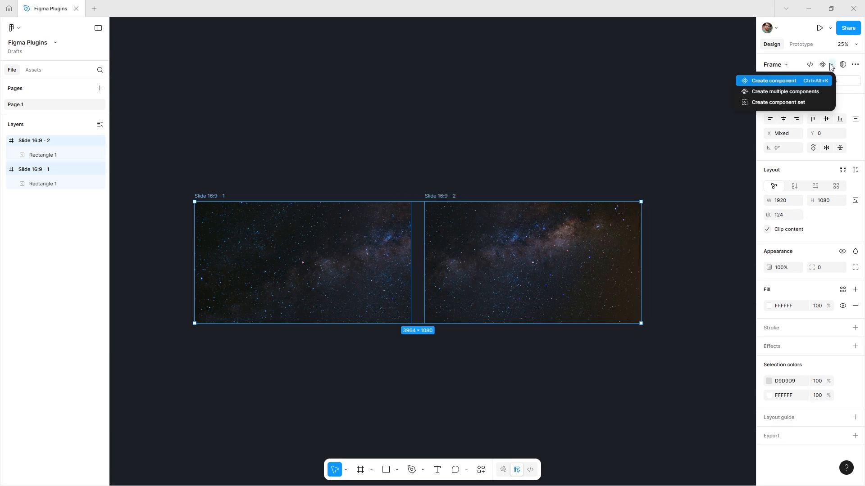
left_click(807, 102)
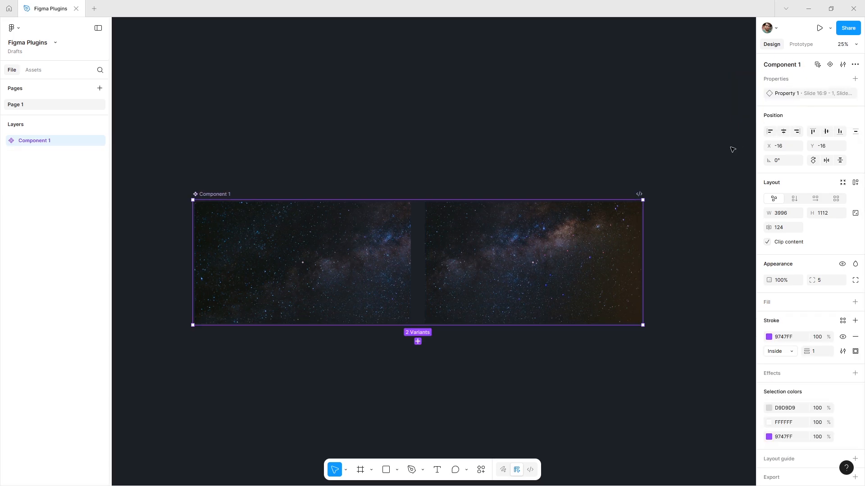
left_click(473, 153)
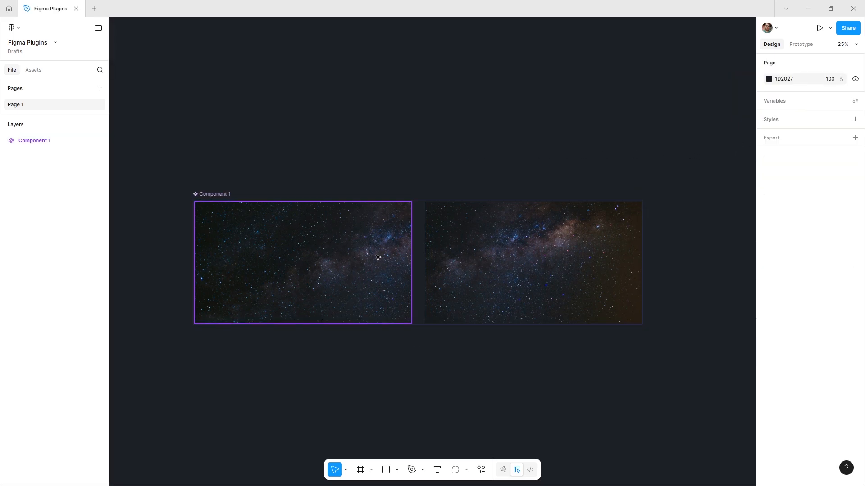
- Add a prototype interaction from the Slide 16:9 - 1 variant to Slide 16:9 - 2 with the After delay trigger
left_click(378, 258)
left_click(801, 44)
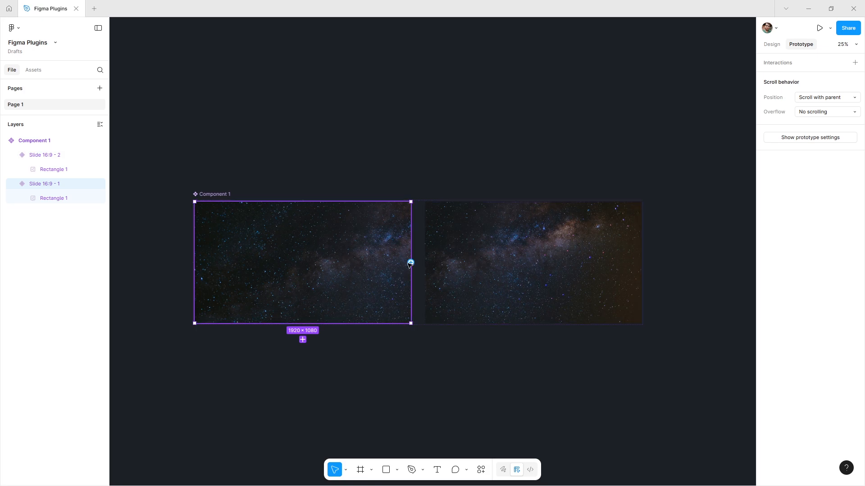
left_click_drag(410, 262, 458, 289)
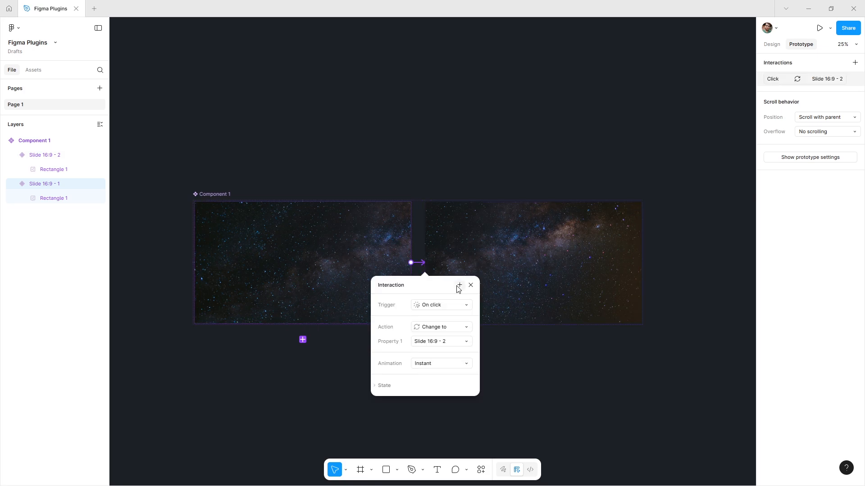
left_click(440, 306)
left_click(436, 448)
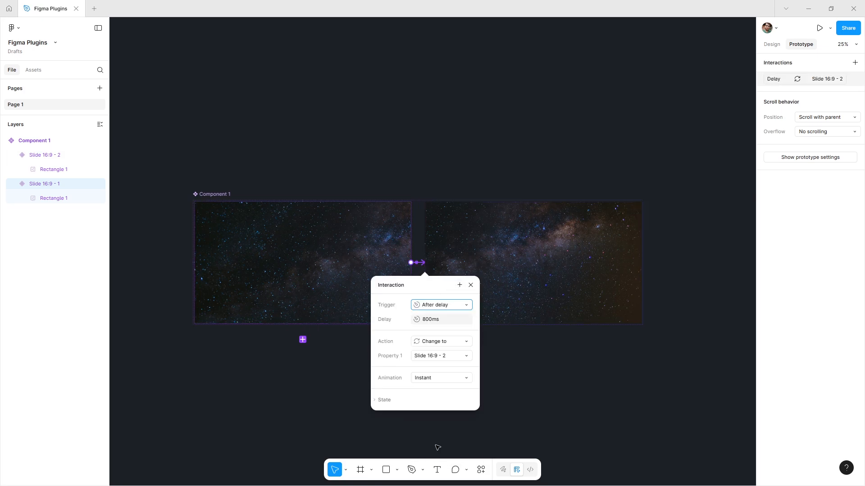
- Set the interaction's animation to Smart animate with a 1 ms delay and an 800 ms duration
left_click(432, 377)
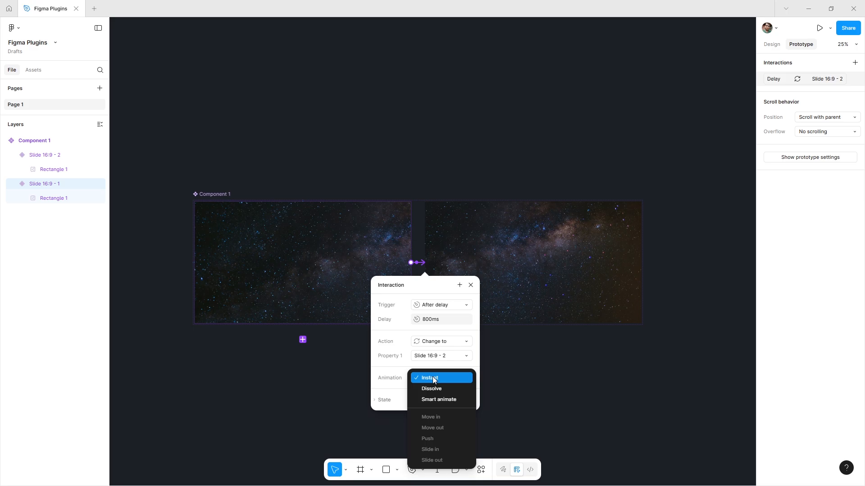
left_click(441, 402)
left_click(442, 321)
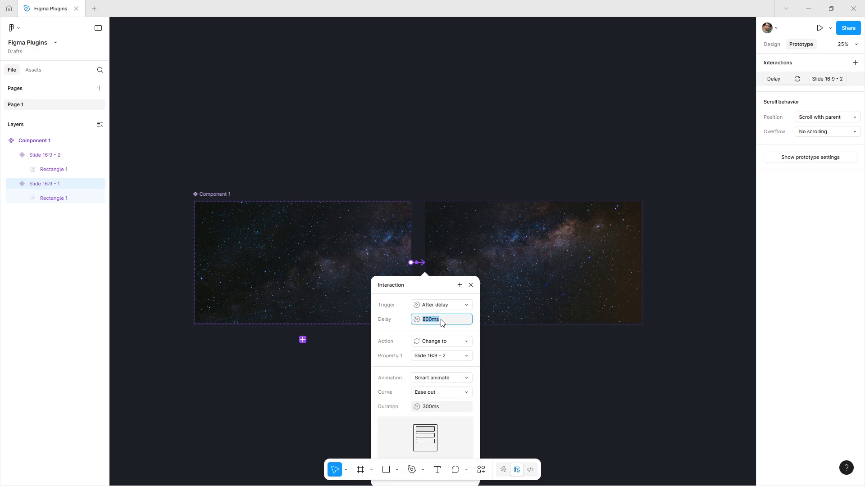
type("1")
left_click(448, 408)
type("800")
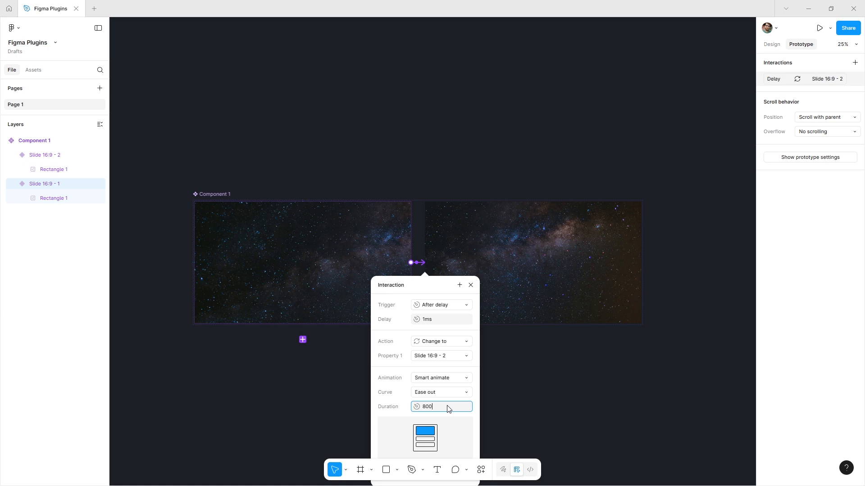
key("Return")
left_click(471, 288)
- Connect the Slide 16:9 - 2 variant back to Slide 16:9 - 1 with an After delay trigger of 1 ms
left_click(456, 254)
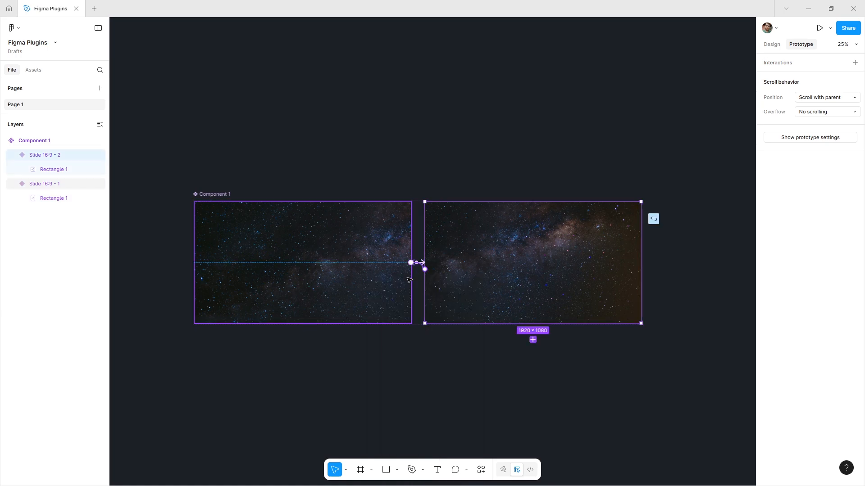
left_click_drag(369, 279, 369, 279)
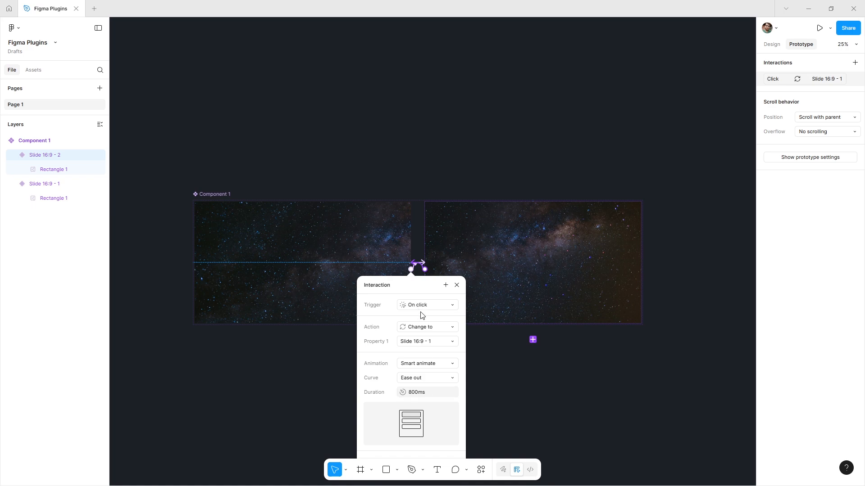
left_click(423, 305)
left_click(437, 446)
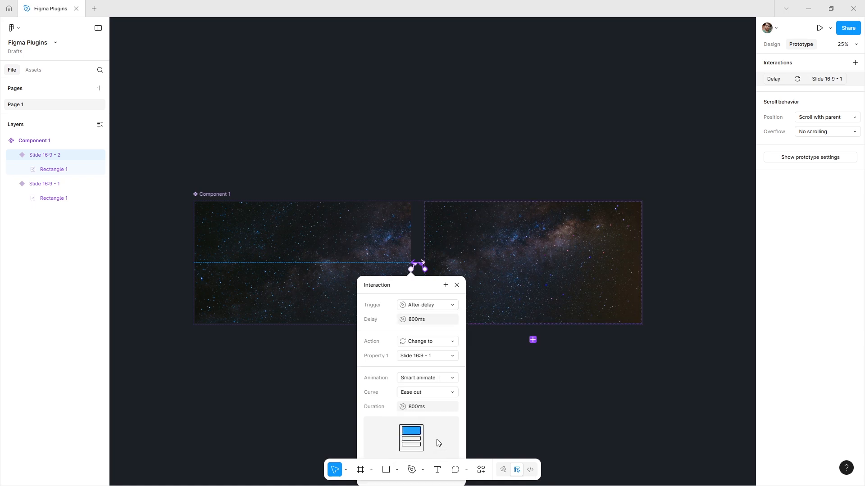
left_click(430, 321)
type("1")
key("Return")
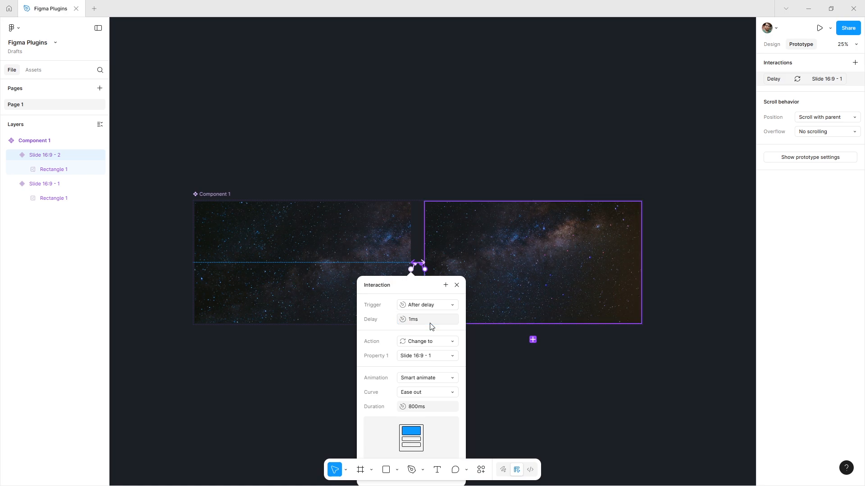
left_click(457, 286)
left_click(446, 154)
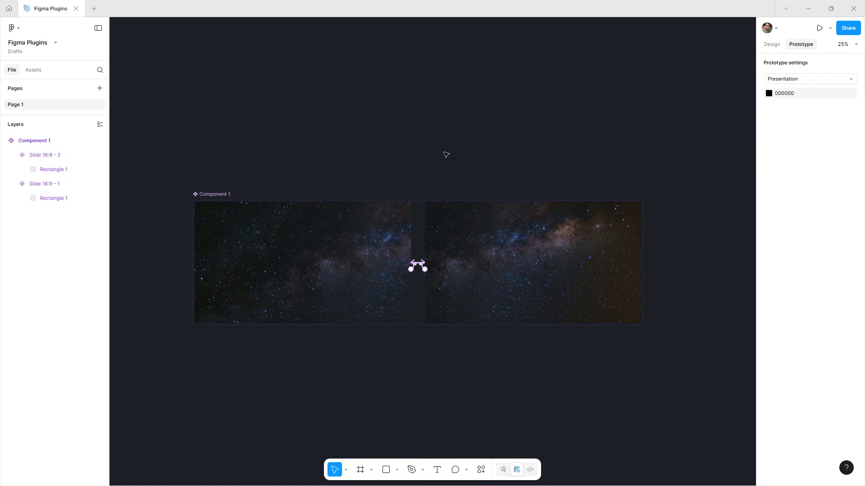
- Place an instance of the Slide 16:9 - 1 variant above the component set and wrap it in its own frame
key("shift+e")
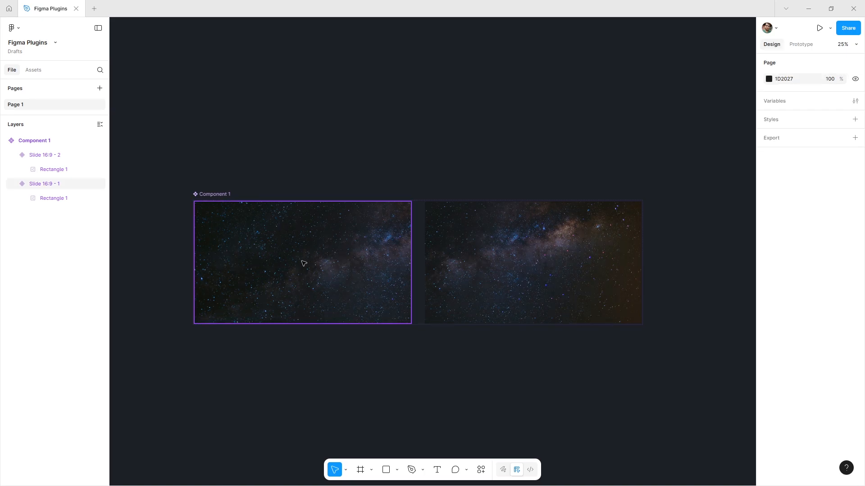
left_click(270, 275)
left_click_drag(299, 251, 394, 167)
scroll(394, 107, "up", 1)
right_click(329, 109)
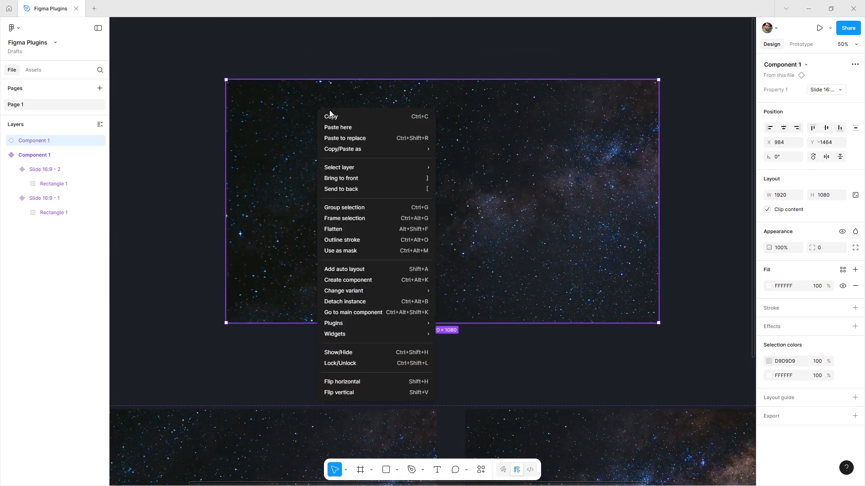
left_click(359, 219)
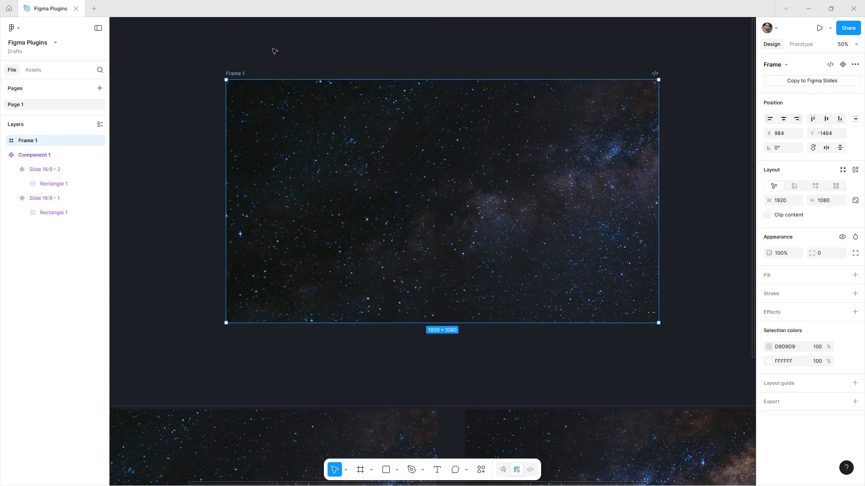
- Preview the moving starry background of Frame 1 in presentation view and close the preview
left_click(819, 27)
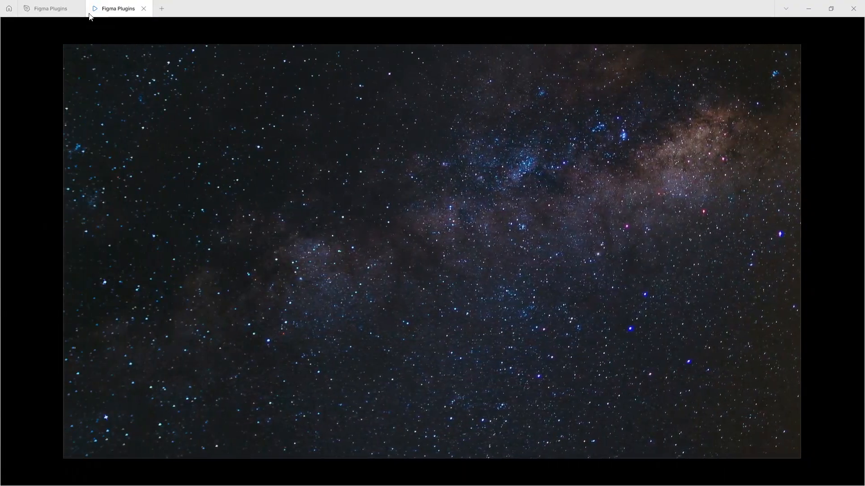
left_click(143, 8)
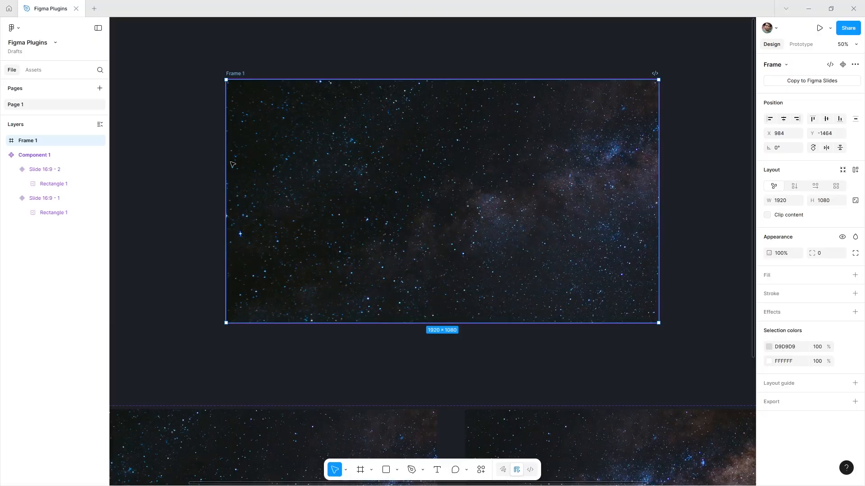
- Set the Smart animate duration of both variant interactions in Component 1 to 1200 ms
key("ctrl+minus")
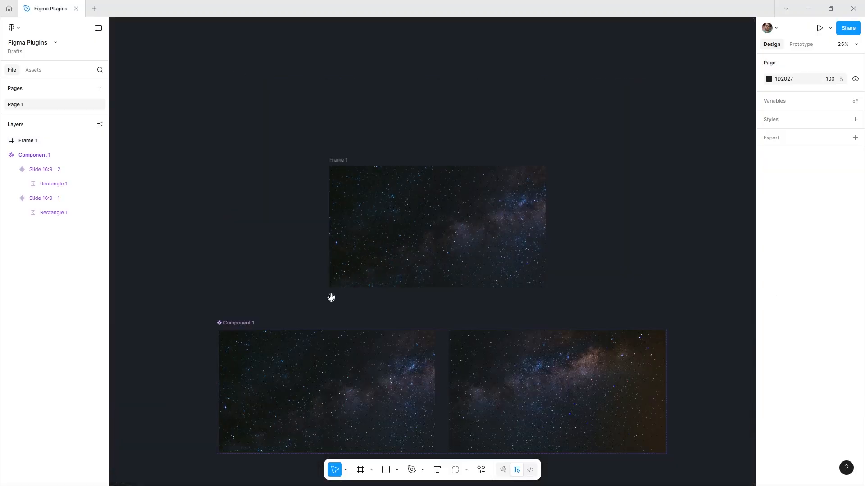
left_click_drag(331, 298, 338, 215)
left_click(814, 43)
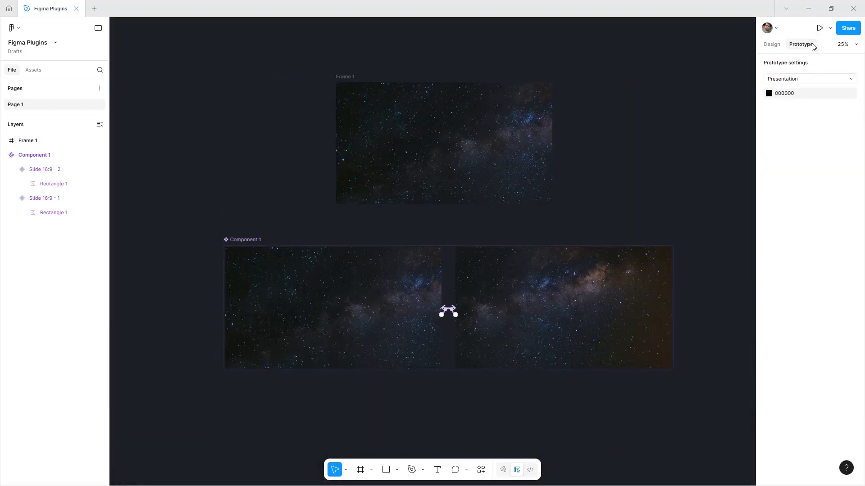
left_click(446, 313)
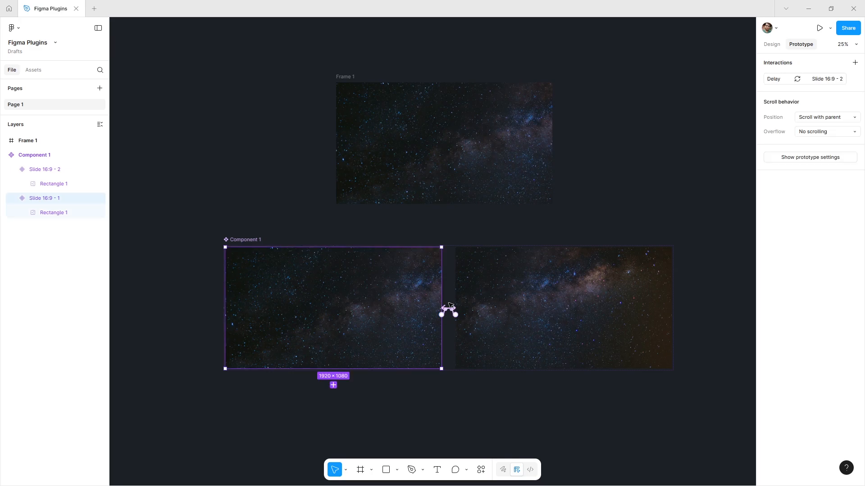
left_click(447, 309)
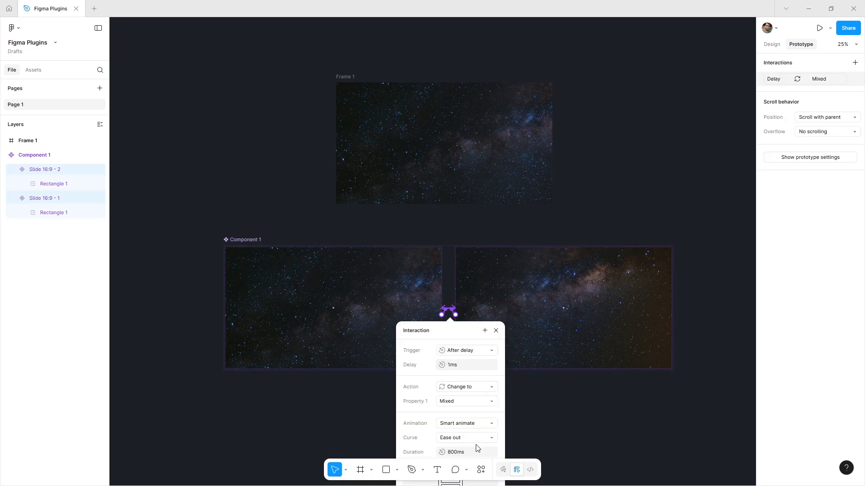
left_click(468, 456)
type("1200")
left_click(541, 417)
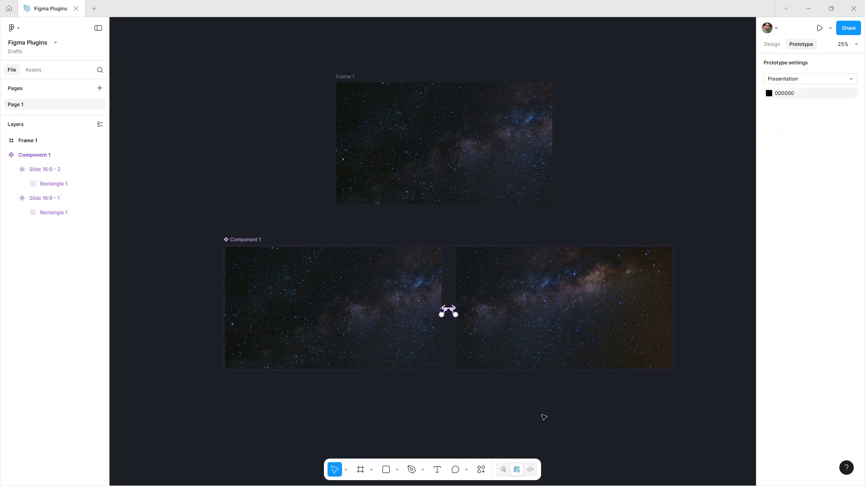
- Review the trigger, animation curve and duration of the interaction from Slide 16:9 - 1 to Slide 16:9 - 2 and close its settings
scroll(467, 334, "up", 3)
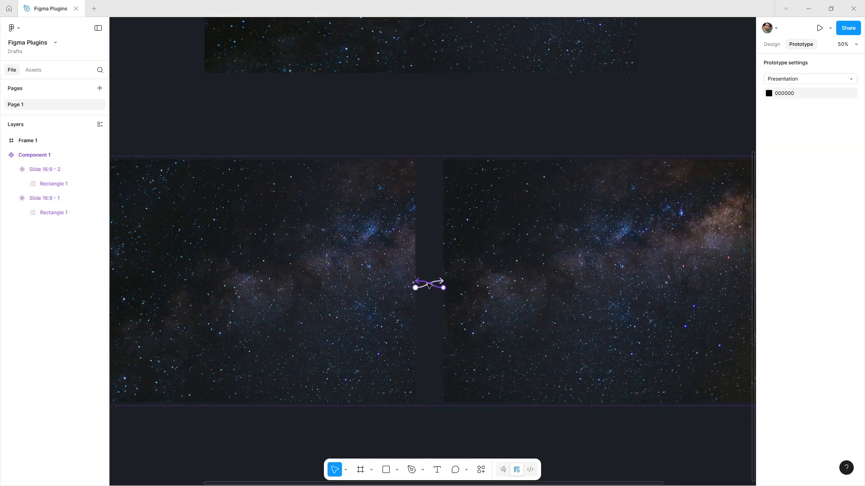
left_click(428, 283)
left_click(433, 264)
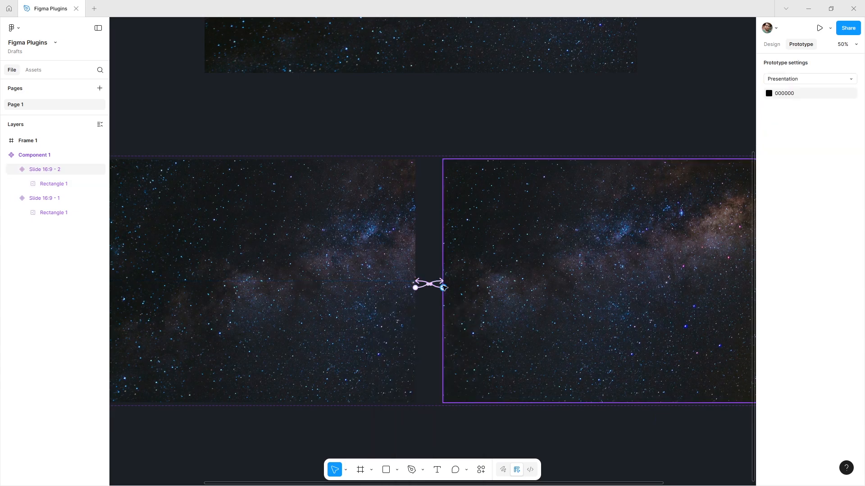
left_click(434, 283)
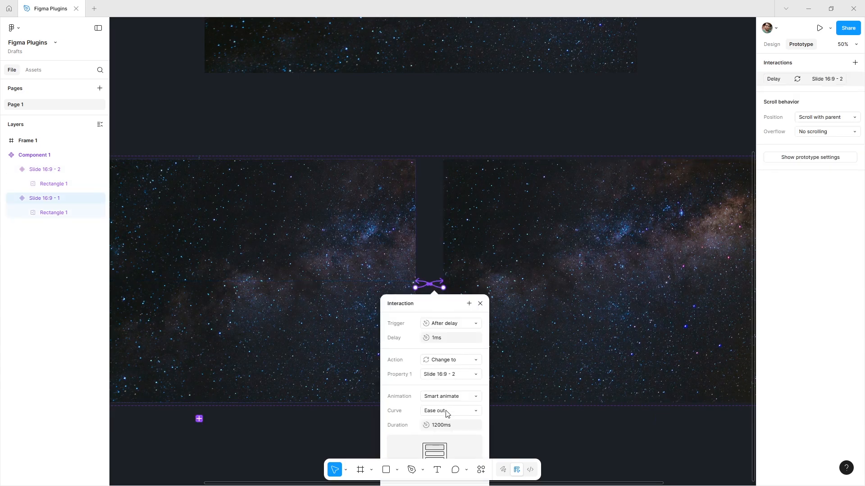
left_click(480, 303)
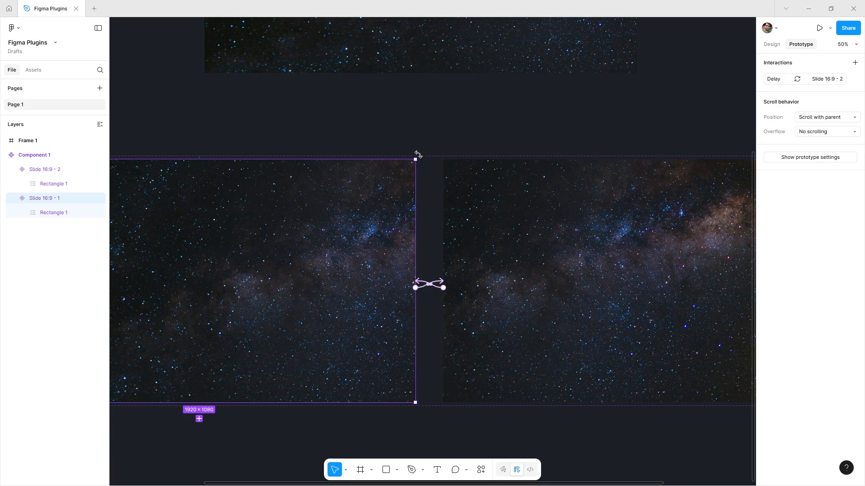
- Play Frame 1 in presentation view to examine the background motion with the adjusted duration, and close the preview
left_click(415, 123)
left_click_drag(405, 117, 416, 400)
left_click(365, 266)
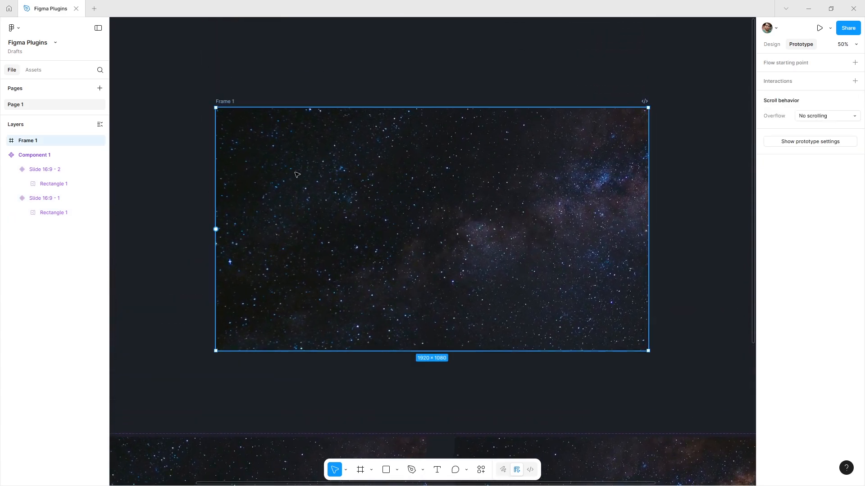
left_click(819, 28)
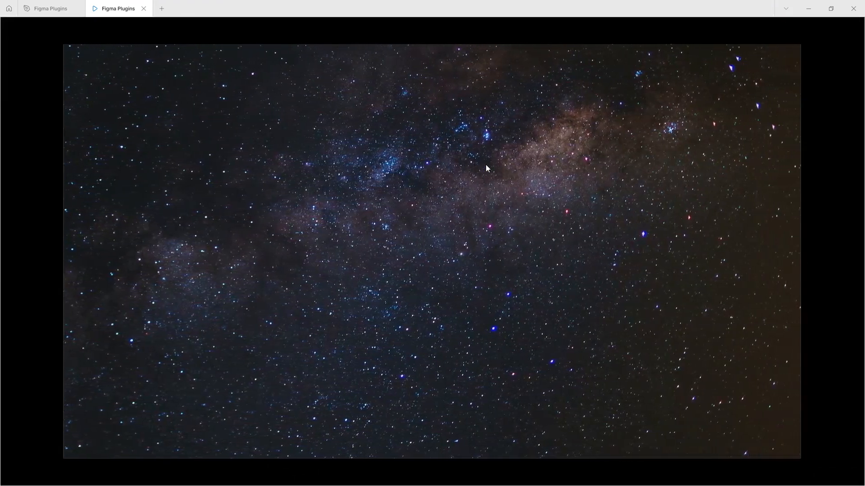
key("ctrl+w")
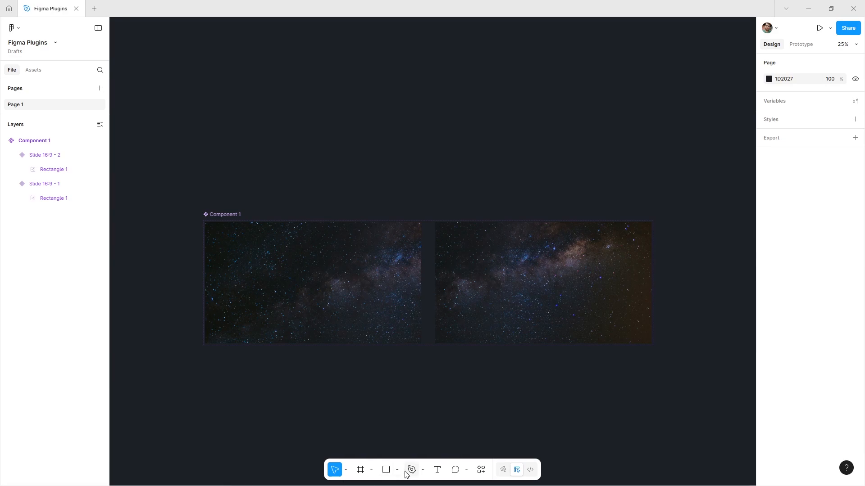
- Draw a square frame about 584 × 584 above Component 1 and set its corner radius to 1000 to make a circle
left_click(371, 470)
left_click(403, 430)
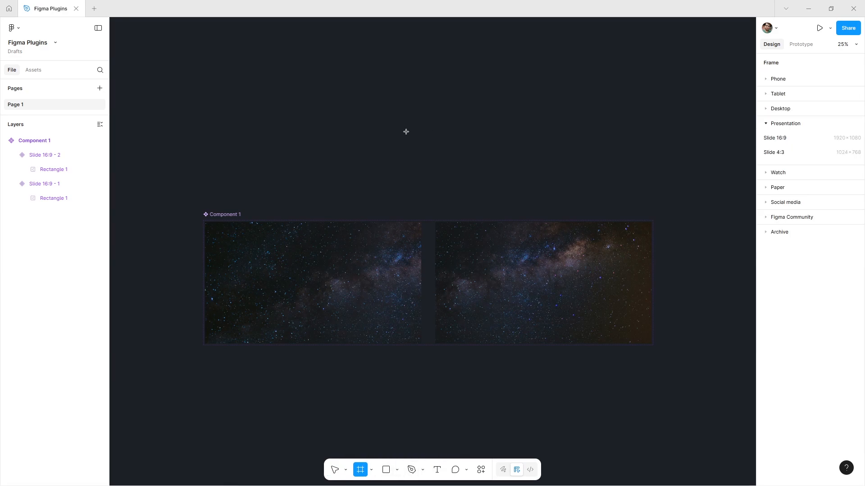
left_click_drag(379, 115, 445, 181)
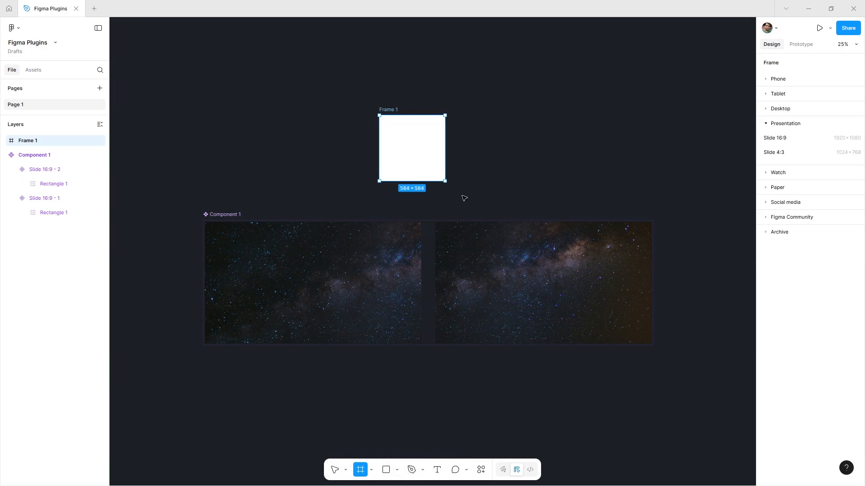
left_click(819, 237)
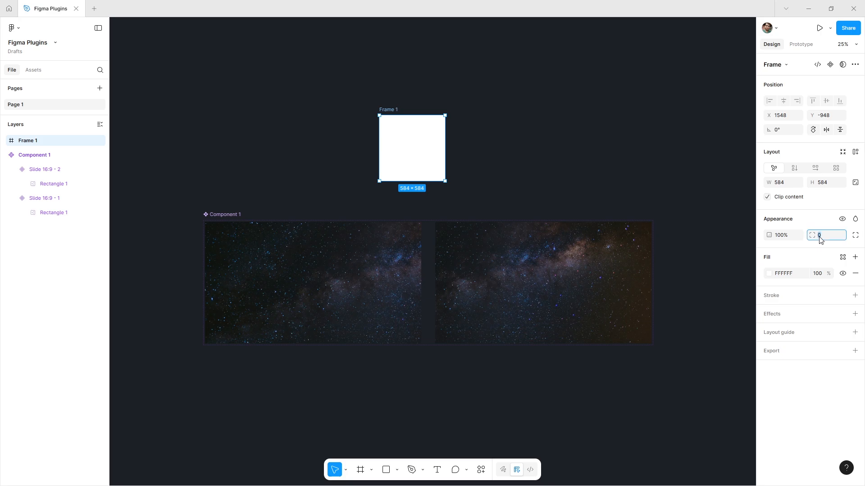
key("Return")
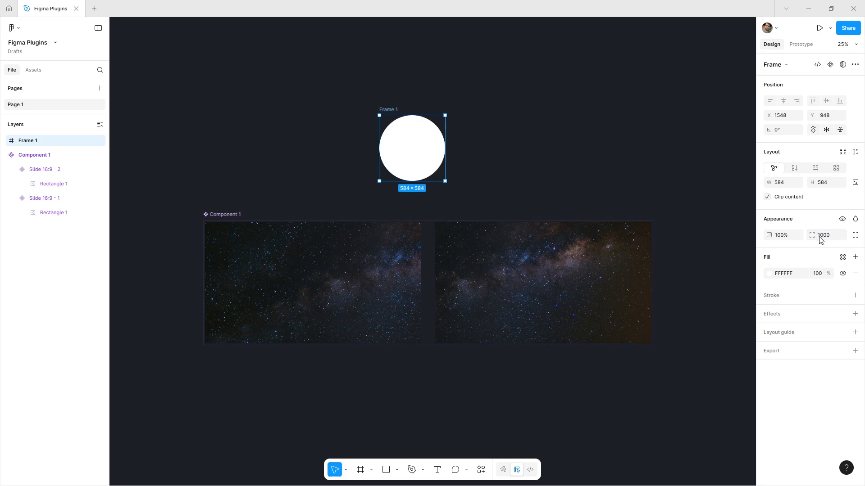
left_click(568, 166)
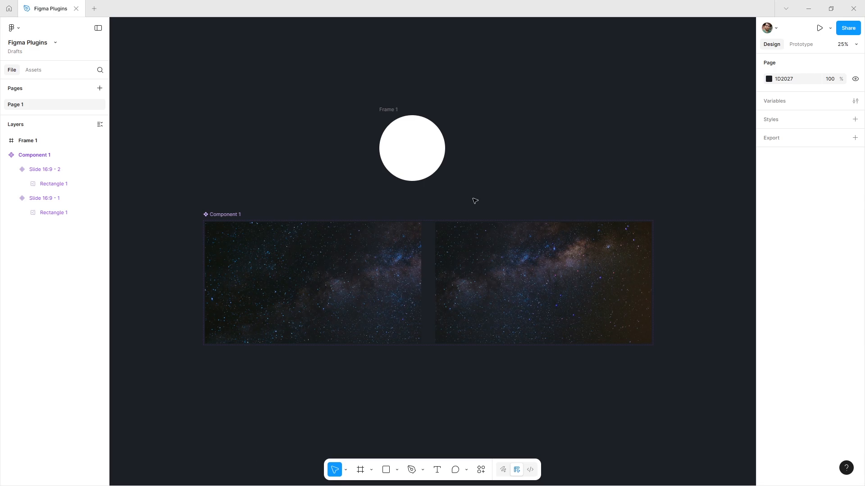
- Move the world map image off the component set and place it inside circular Frame 1 by cutting and pasting
scroll(474, 201, "right", 5)
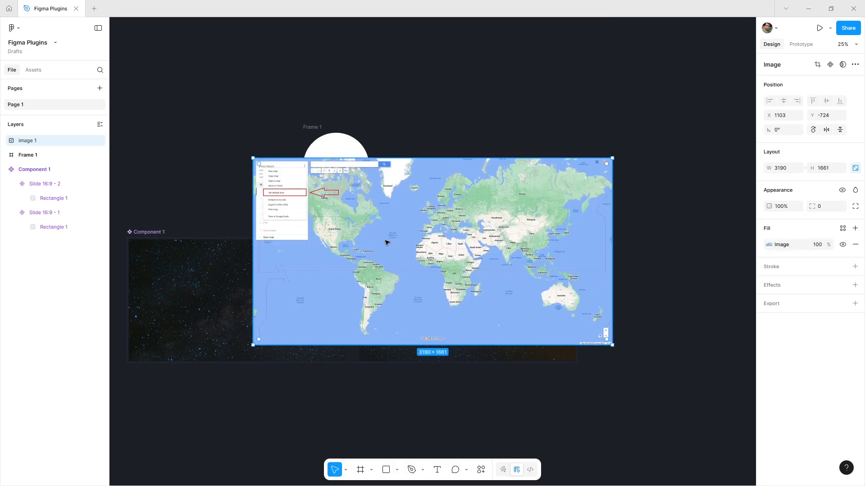
left_click_drag(386, 241, 529, 138)
key("ctrl+x")
left_click(317, 128)
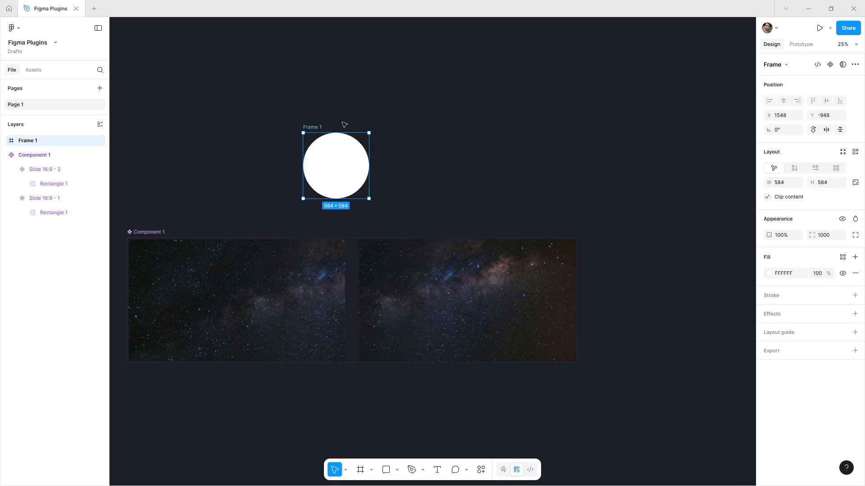
key("ctrl+v")
- Scale the map image inside Frame 1 to about 2112 × 1100 and position it so the Americas fill the circle
left_click_drag(393, 200, 459, 200)
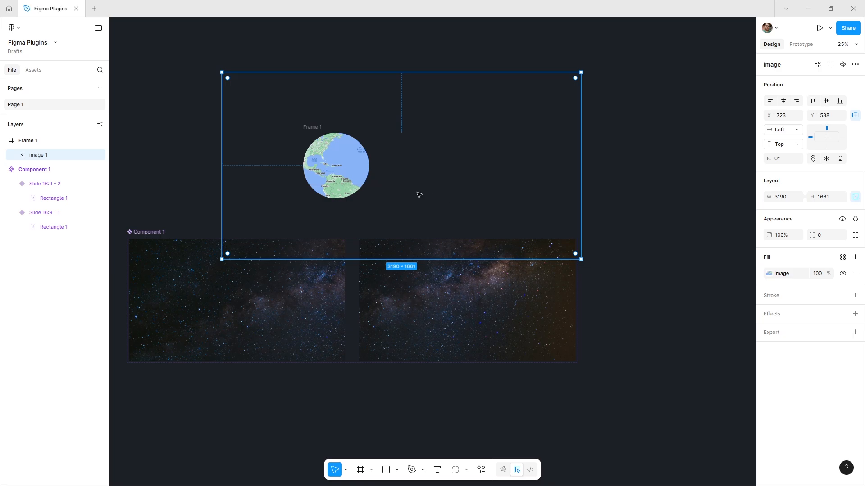
left_click_drag(580, 259, 520, 219)
left_click_drag(380, 184, 358, 182)
left_click(527, 157)
- Add a drop shadow to Frame 1 with blur 80 and colour 89B4F8 sampled from the map's ocean
scroll(495, 164, "up", 2)
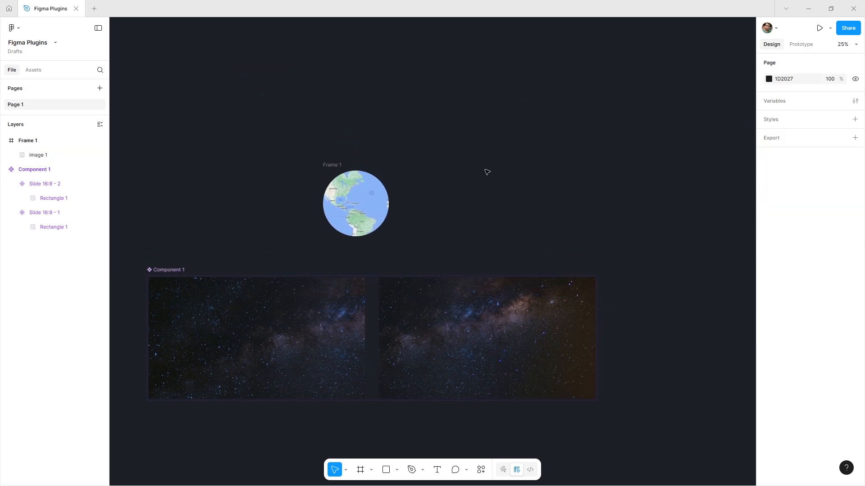
left_click(336, 165)
left_click(777, 315)
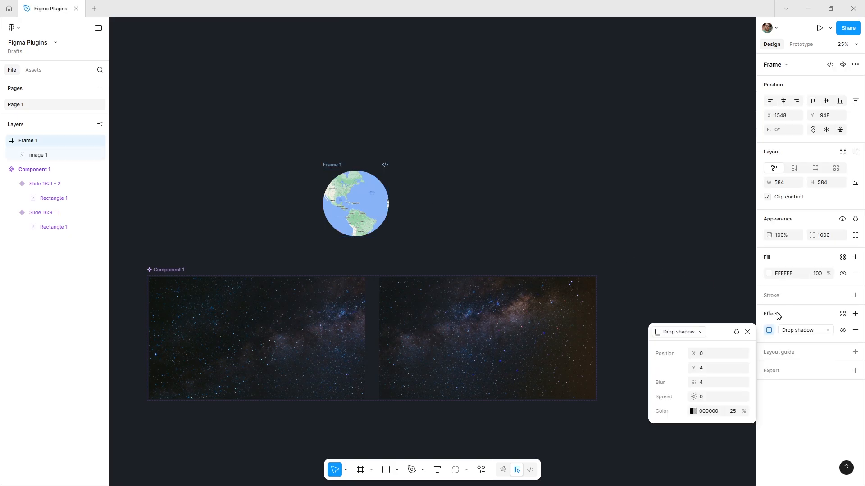
left_click(694, 412)
left_click(552, 408)
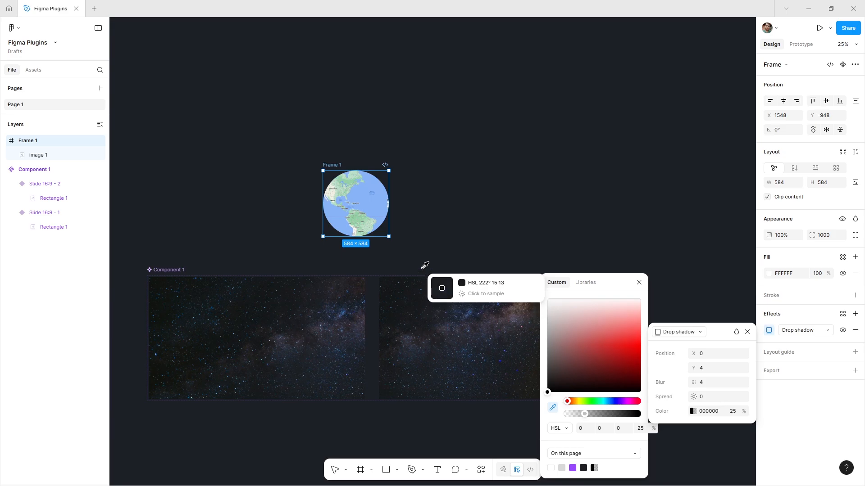
left_click(381, 207)
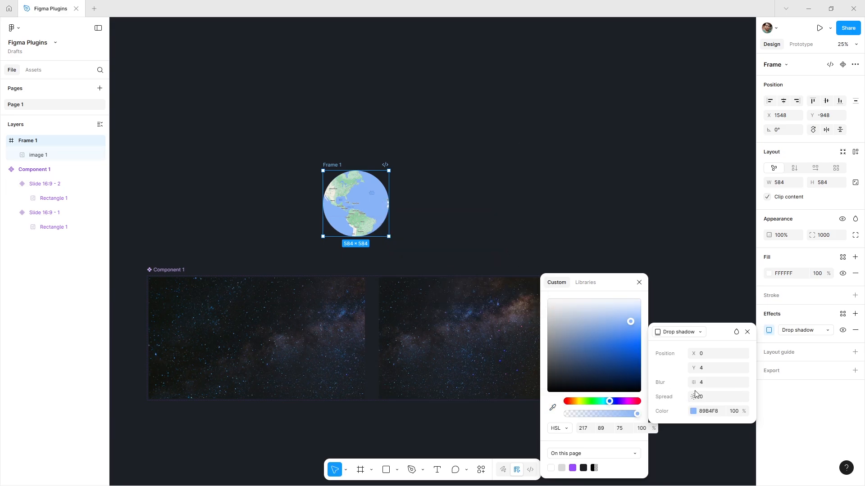
left_click(712, 384)
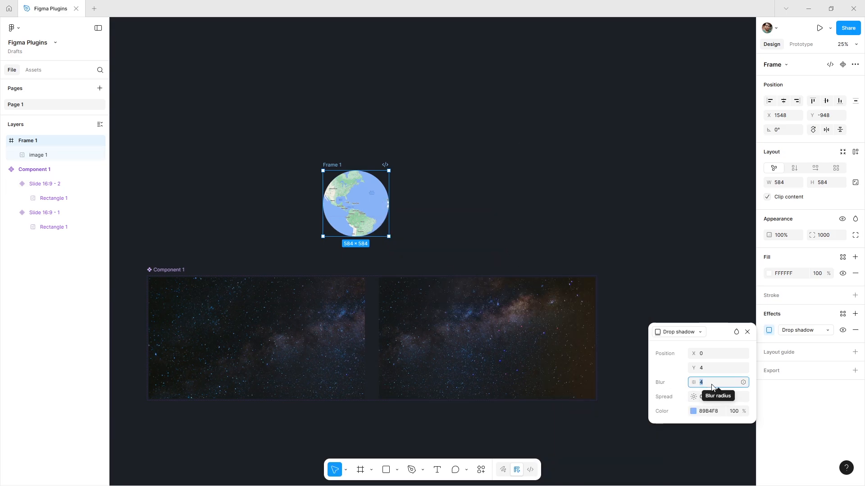
type("80")
key("Return")
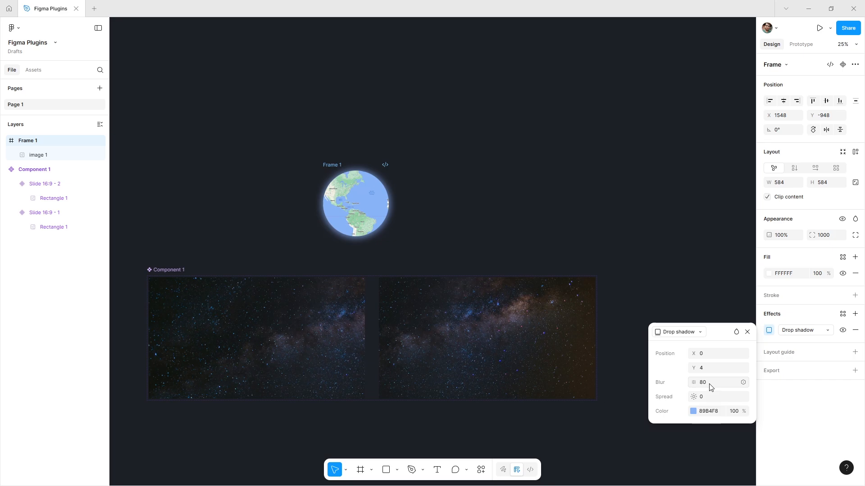
left_click(747, 332)
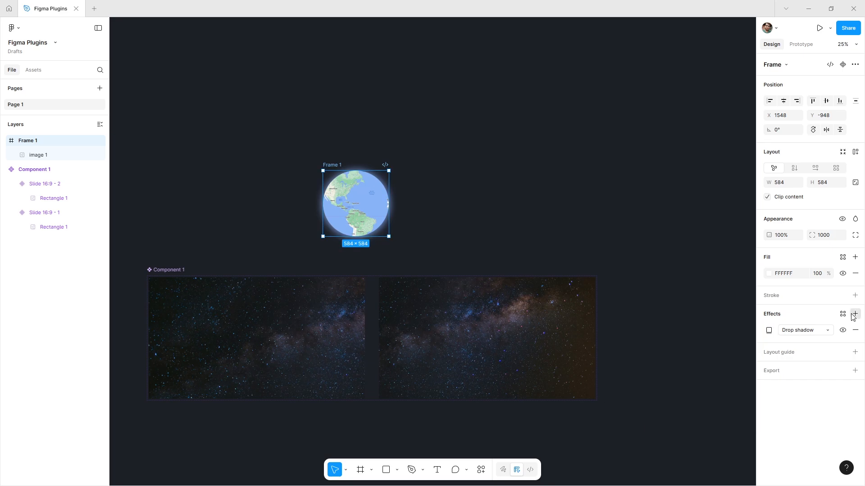
- Add an inner shadow to Frame 1 with position X 28, Y 28 and blur 32
left_click(855, 314)
left_click(694, 334)
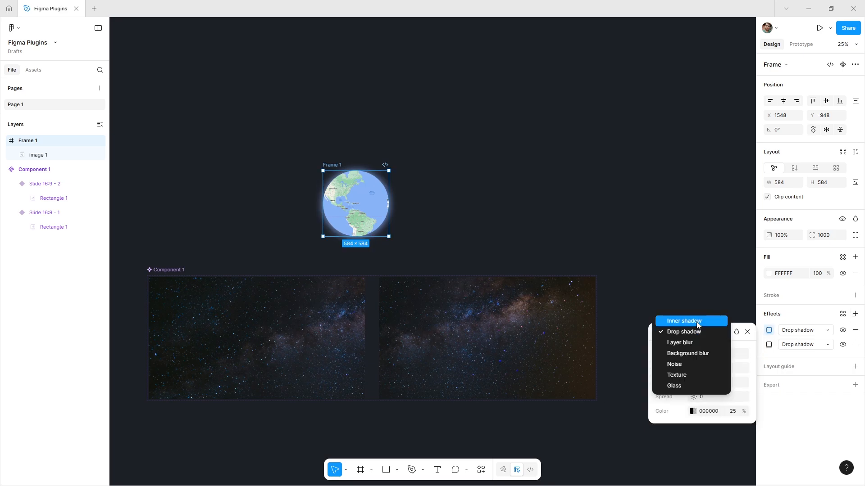
left_click(699, 321)
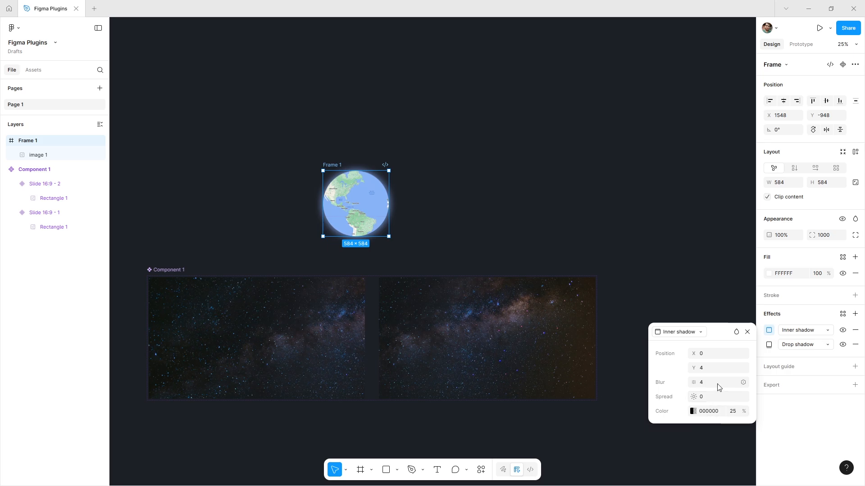
left_click(711, 356)
type("28")
key("Tab")
type("2")
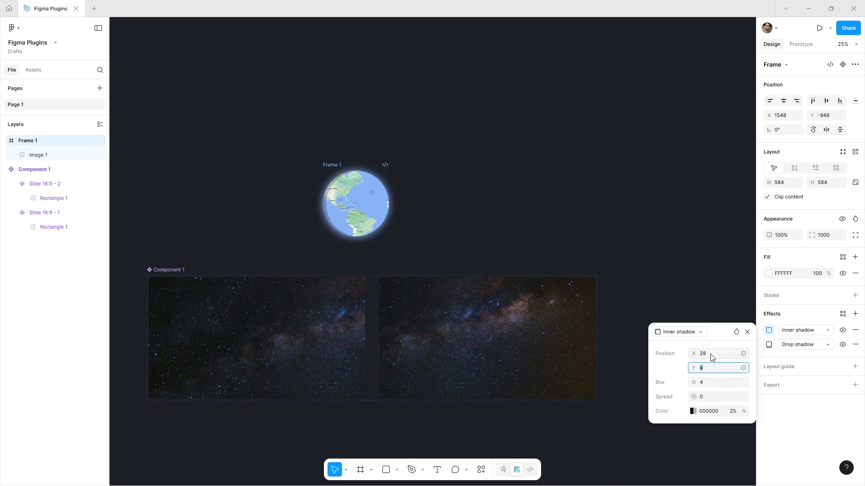
type("8")
key("Return")
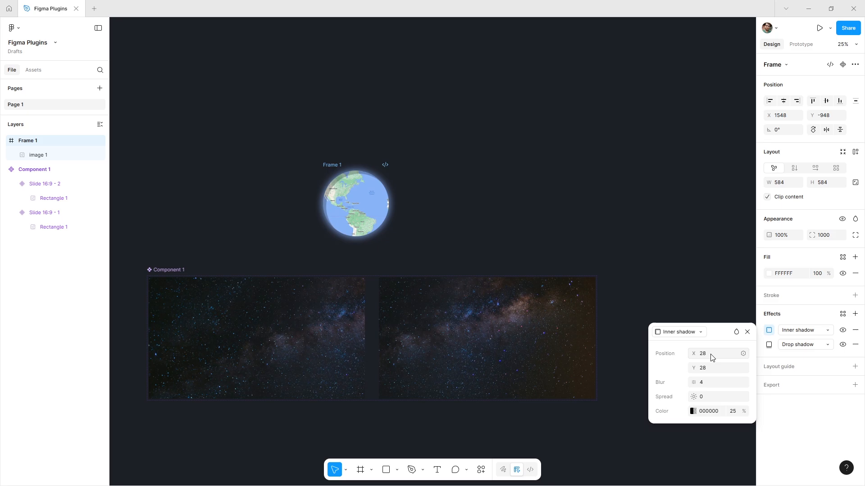
left_click(714, 387)
type("32")
key("Return")
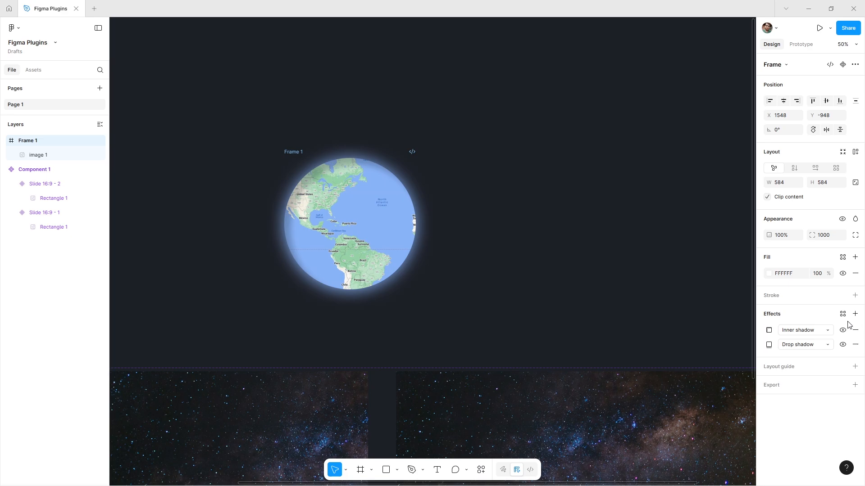
- Add a second inner shadow to Frame 1 with position X -28, Y -28 and blur 32
left_click(854, 314)
left_click(694, 334)
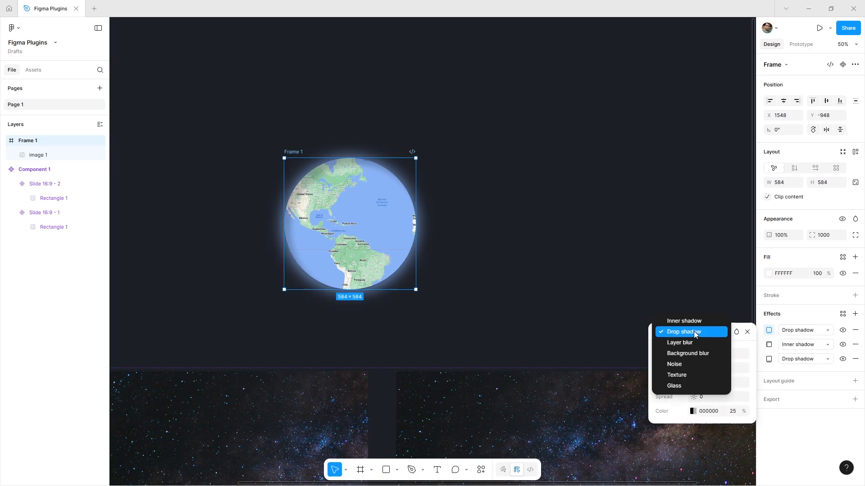
left_click(695, 321)
left_click(711, 358)
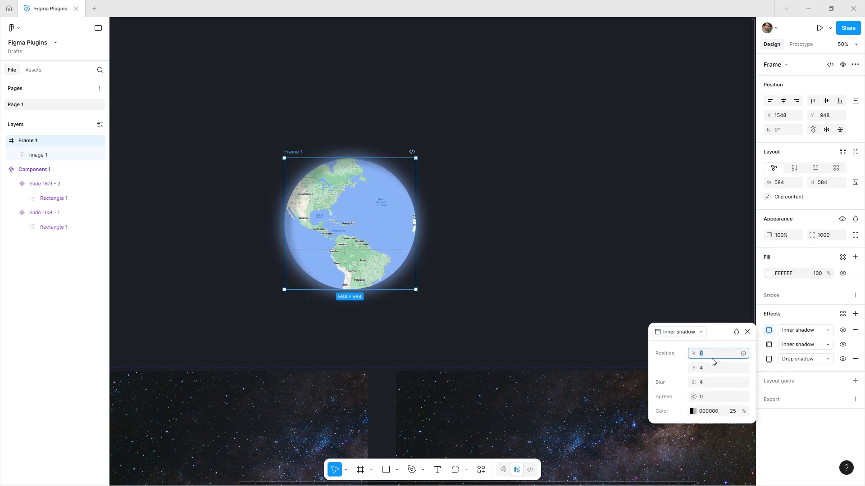
type("-28")
key("Tab")
type("-")
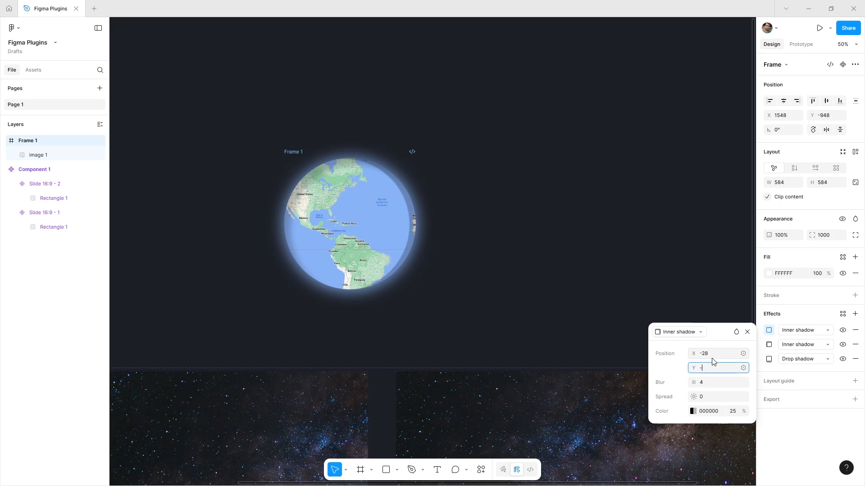
type("28")
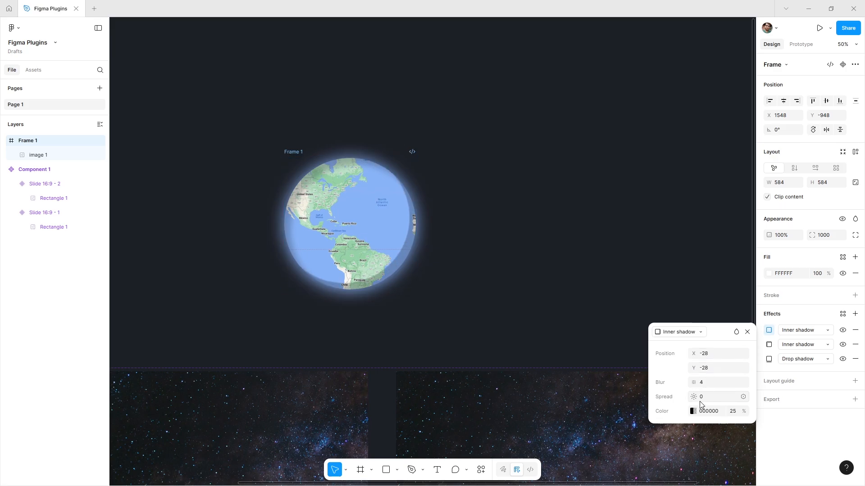
left_click(707, 385)
double_click(706, 385)
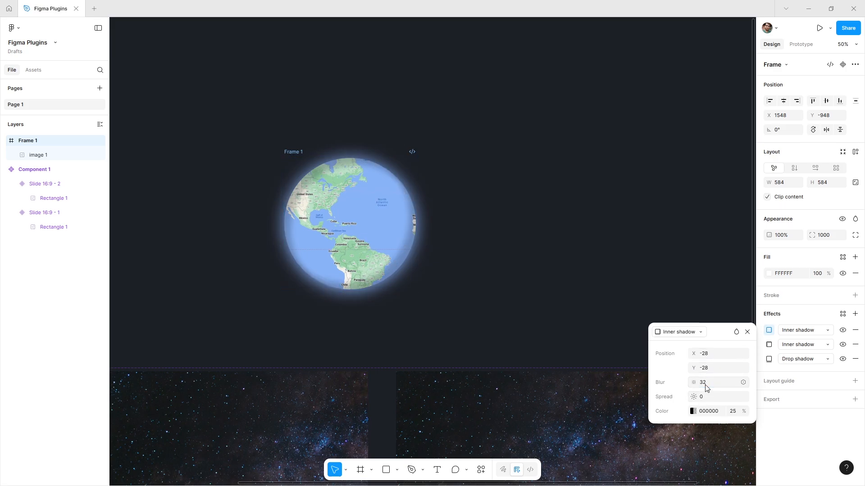
left_click(747, 332)
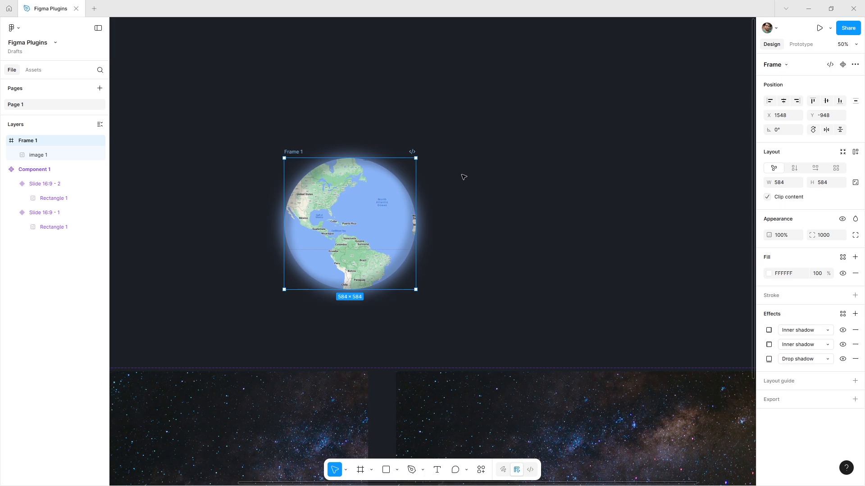
- Duplicate Frame 1 to its right and shift the copy's map image to about X -1416 so East Asia and Australia fill the circle
left_click_drag(296, 152, 478, 152)
left_click(529, 216)
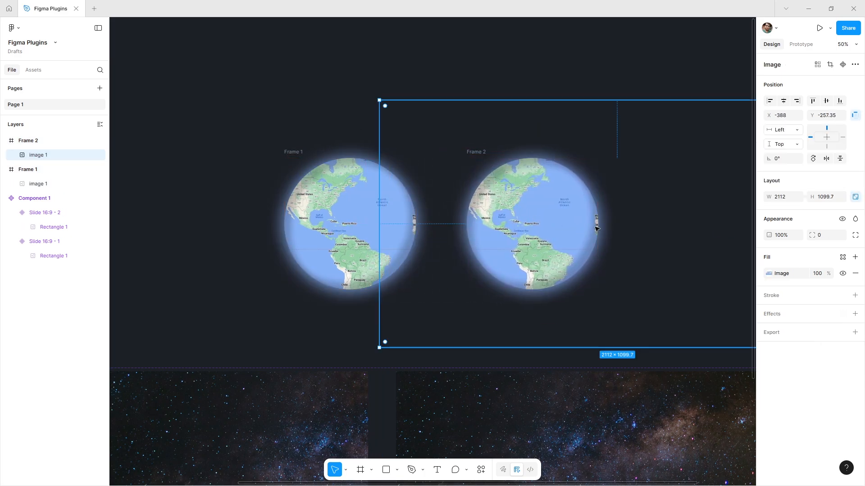
left_click_drag(627, 236, 431, 227)
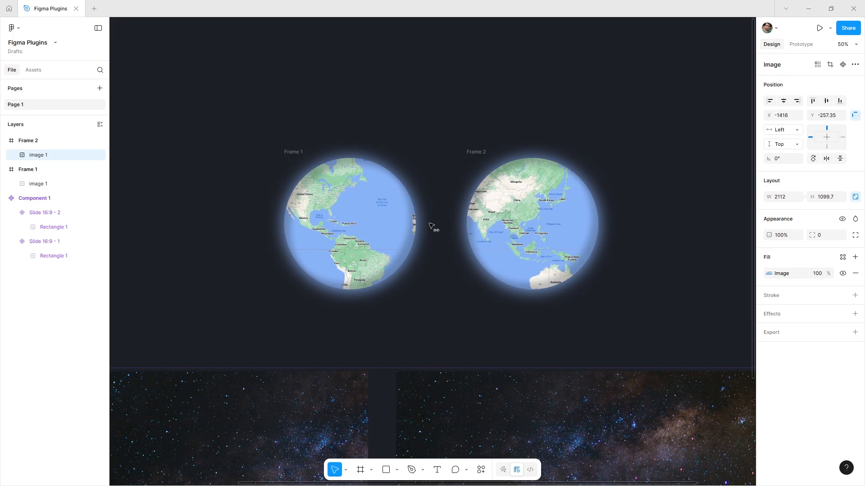
- Combine the two globe frames, Frame 1 and Frame 2, into one component set with two variants
left_click(391, 56)
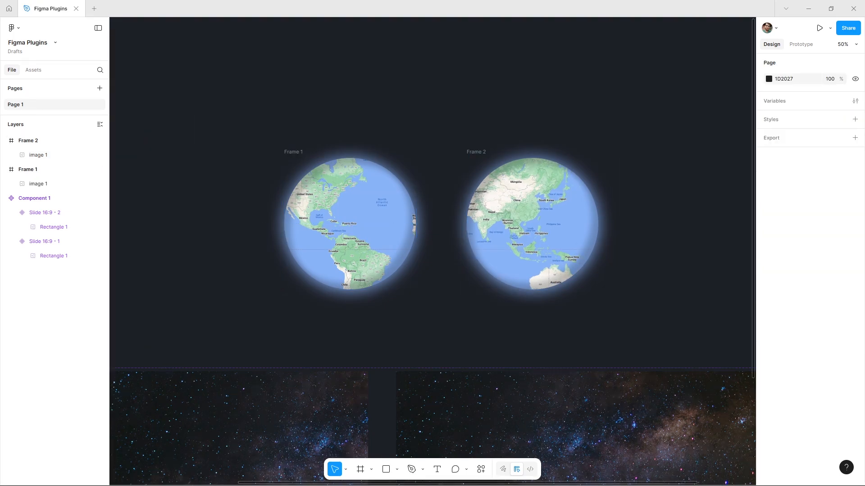
left_click(298, 154)
left_click(486, 154, "shift")
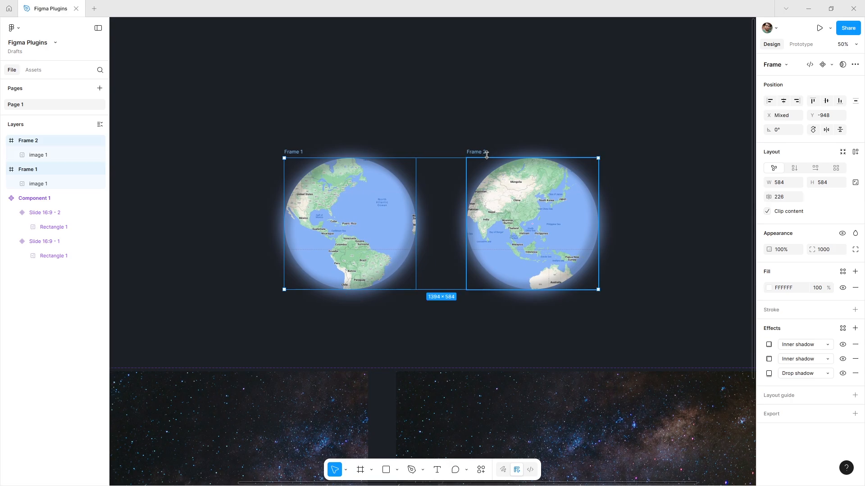
left_click(803, 45)
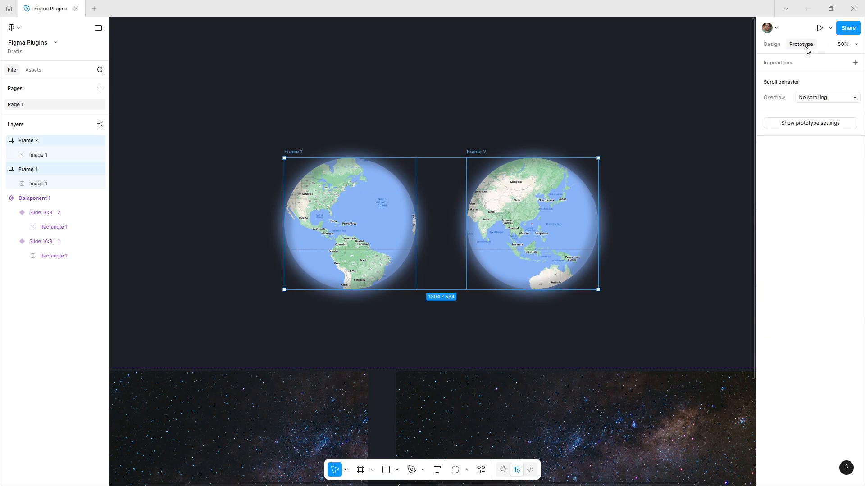
left_click(782, 47)
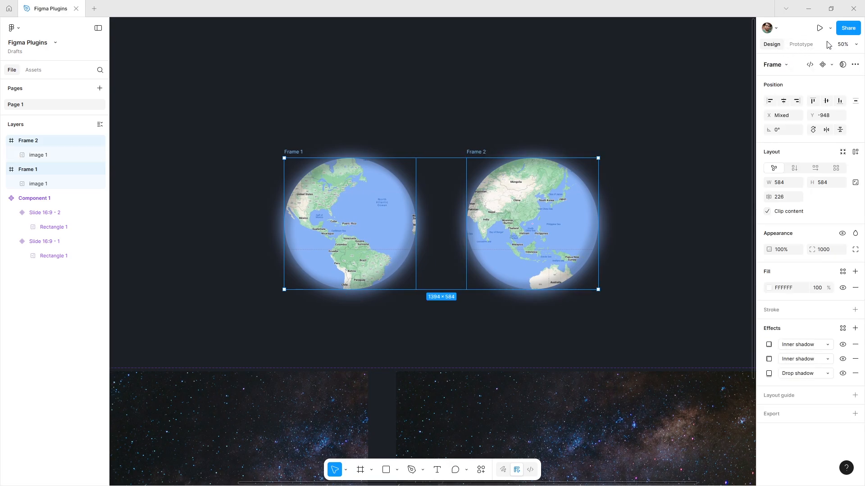
left_click(831, 64)
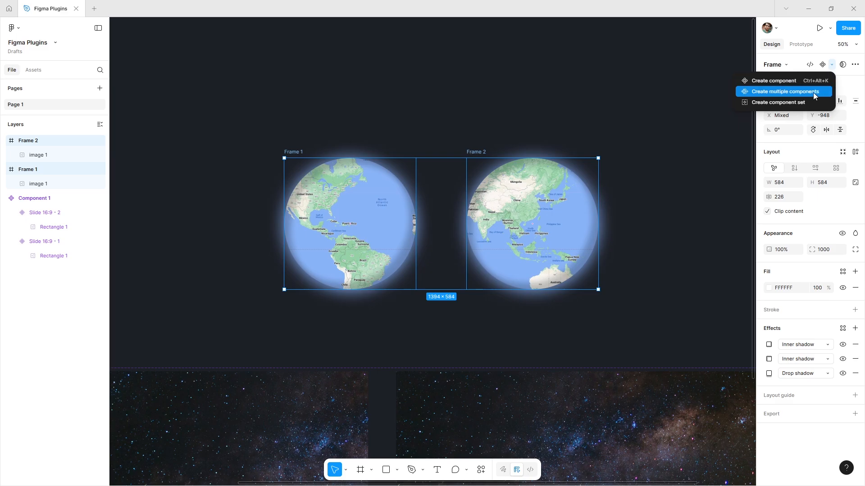
left_click(779, 103)
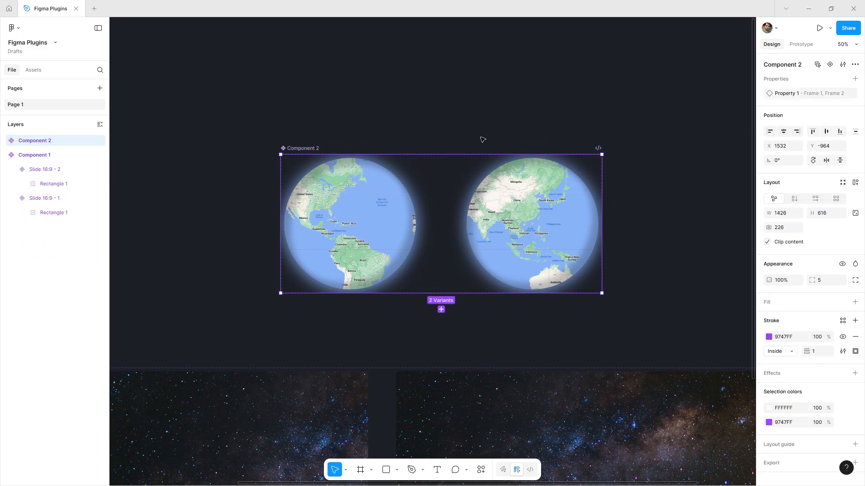
- Add an interaction from the Frame 1 globe variant that changes to Frame 2 after a 1 ms delay, keeping the Smart animate transition
left_click(376, 201)
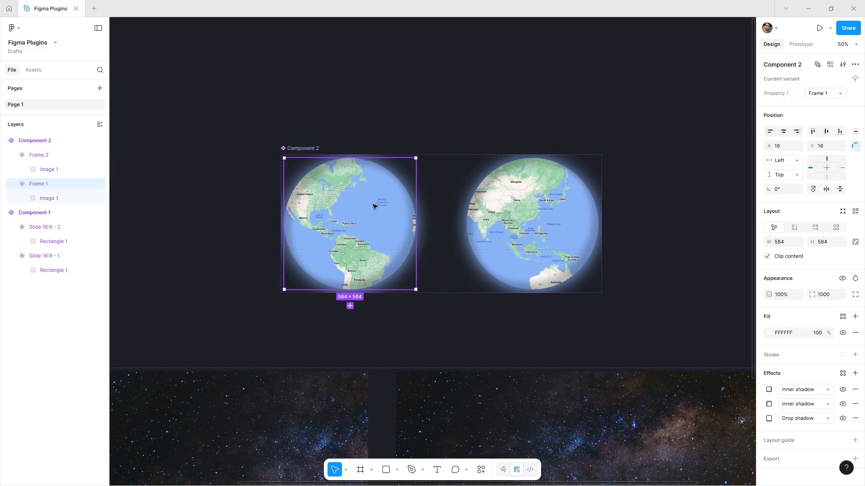
left_click(800, 44)
left_click_drag(416, 224, 507, 255)
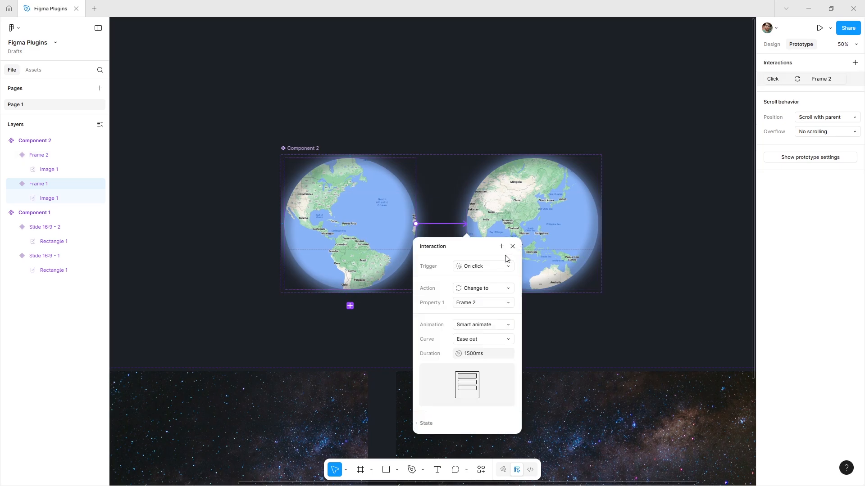
left_click(477, 268)
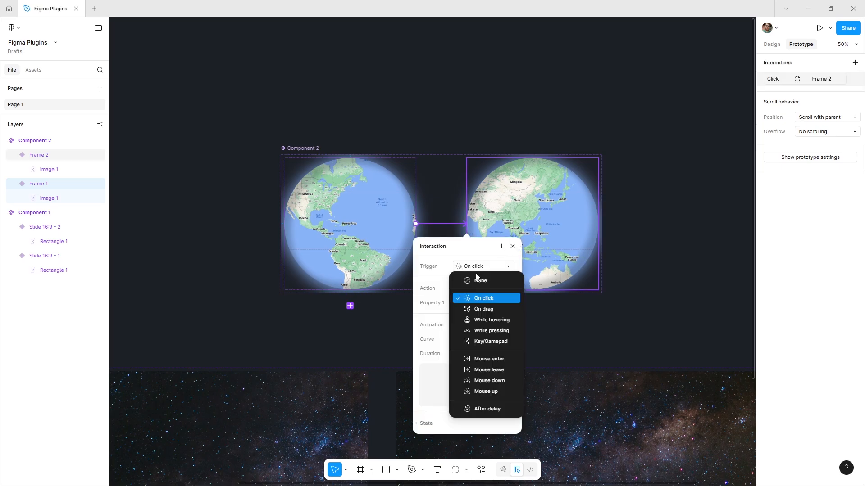
left_click(492, 412)
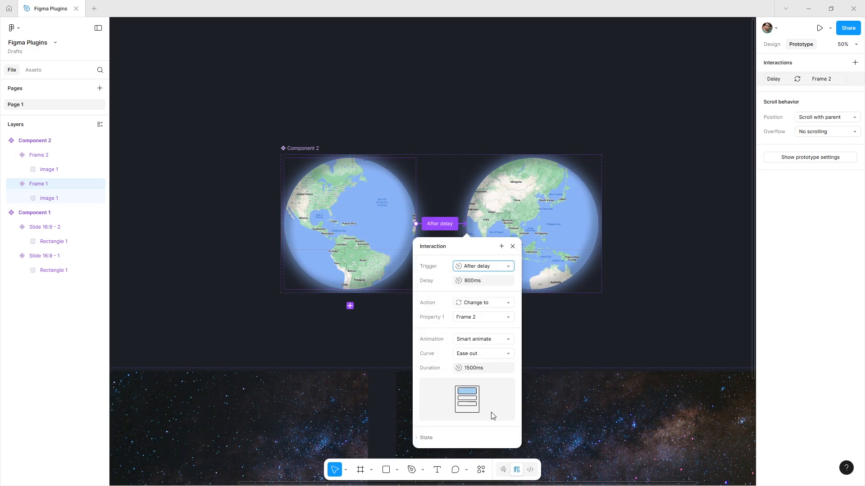
left_click(484, 284)
type("1")
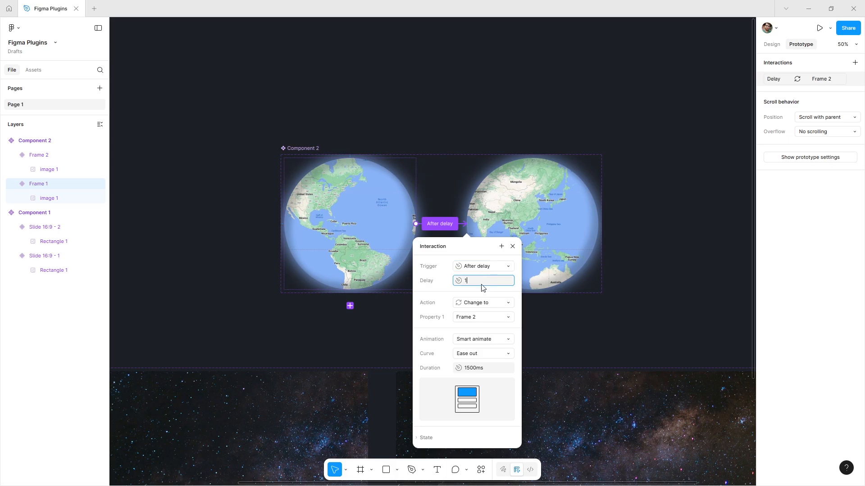
left_click(484, 373)
left_click(512, 246)
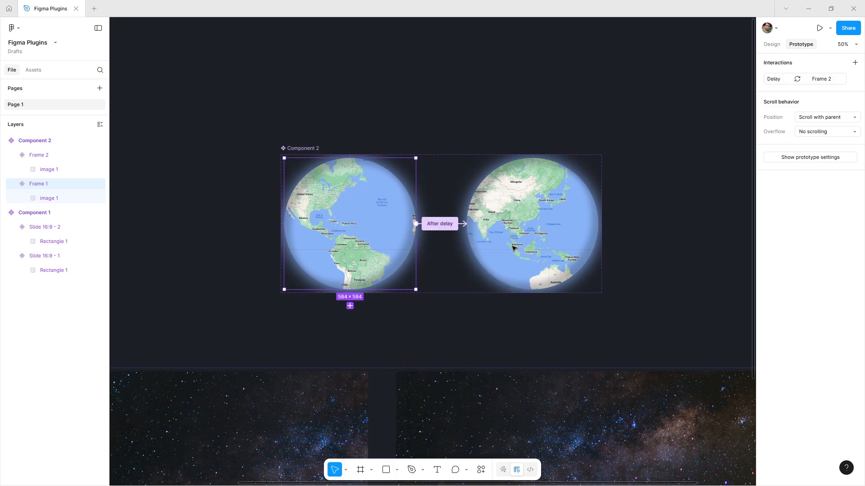
- Add a return interaction from the Frame 2 globe variant that changes to Frame 1 after a 1 ms delay
left_click(493, 221)
left_click_drag(467, 230, 390, 238)
left_click(425, 267)
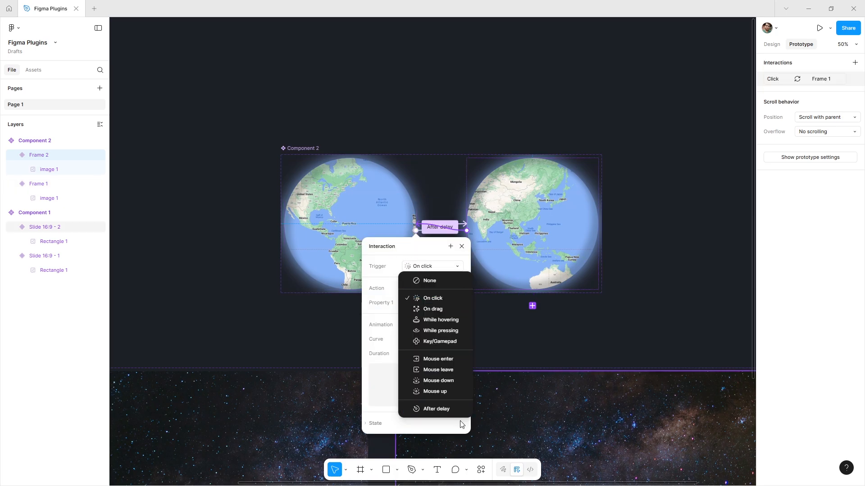
left_click(434, 407)
left_click(436, 280)
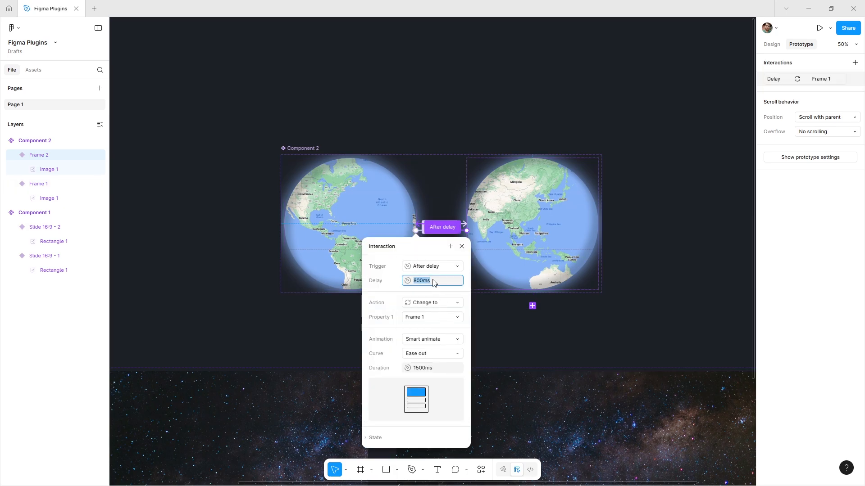
type("1")
left_click(462, 246)
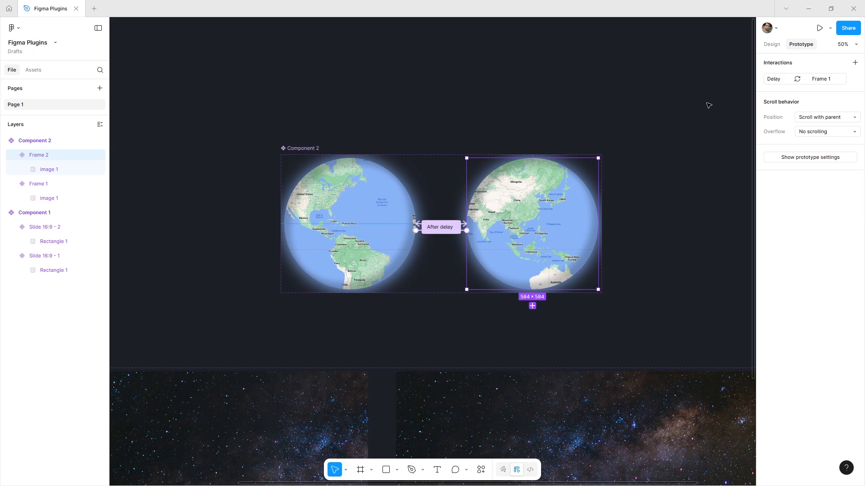
left_click(610, 128)
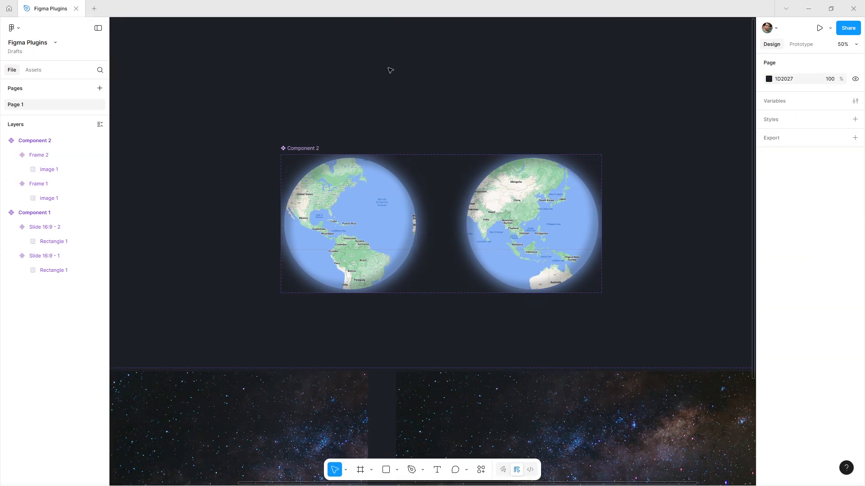
- Place an instance of the first starry slide variant on empty canvas beyond the components, at about X 4248, Y -1796, and wrap it in a frame
key("minus")
scroll(353, 343, "right", 5)
left_click(348, 340)
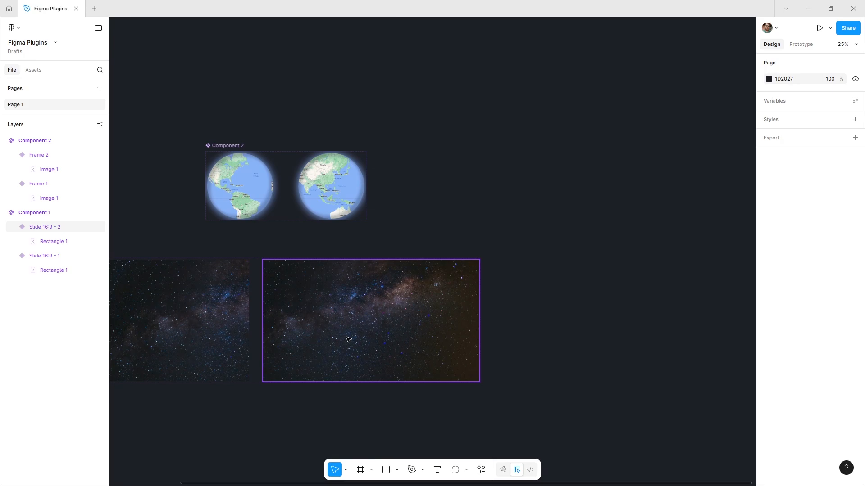
left_click_drag(314, 342, 336, 363)
left_click_drag(204, 344, 665, 137)
left_click_drag(665, 140, 556, 193)
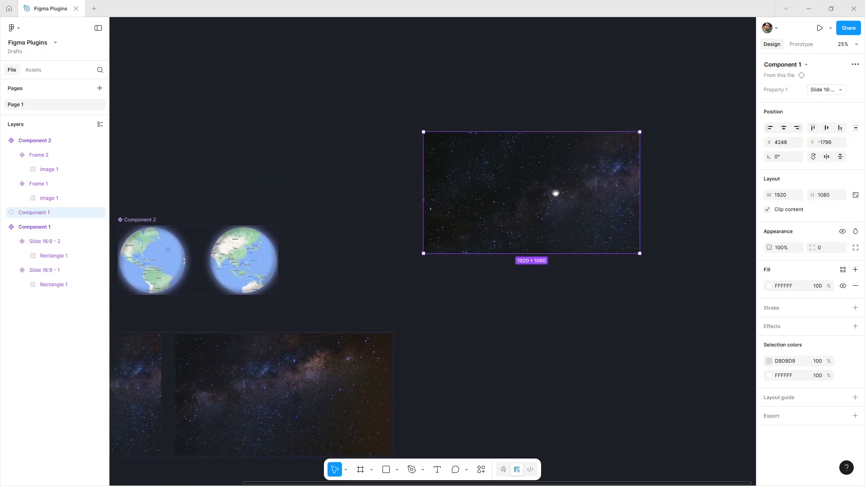
right_click(496, 171)
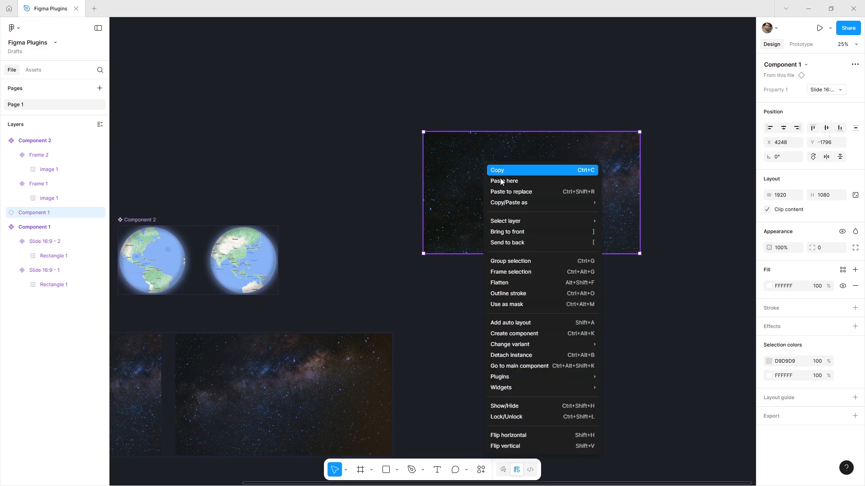
left_click(520, 272)
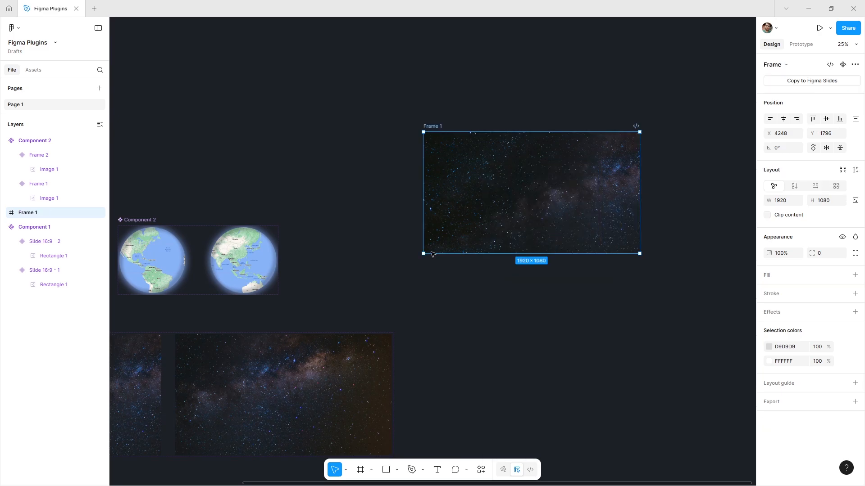
- Place an instance of the Americas globe variant inside the starry frame and centre it horizontally and vertically
left_click(151, 272)
left_click_drag(151, 272, 518, 202)
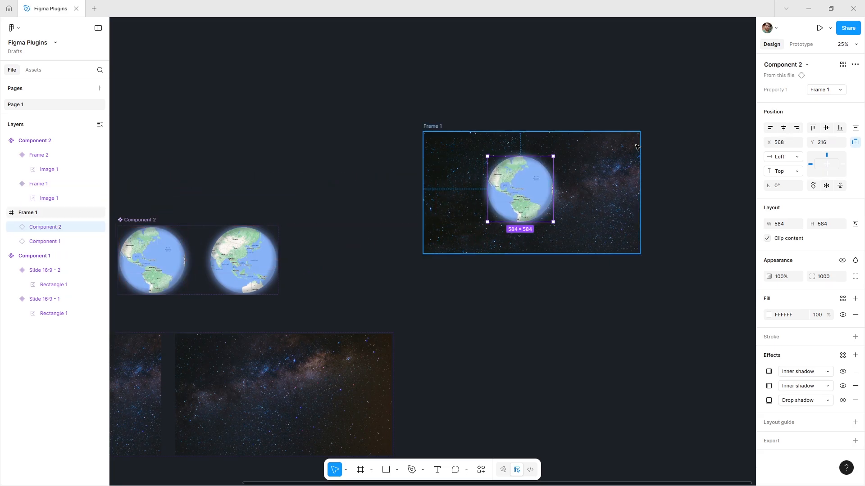
left_click(826, 128)
left_click(826, 128)
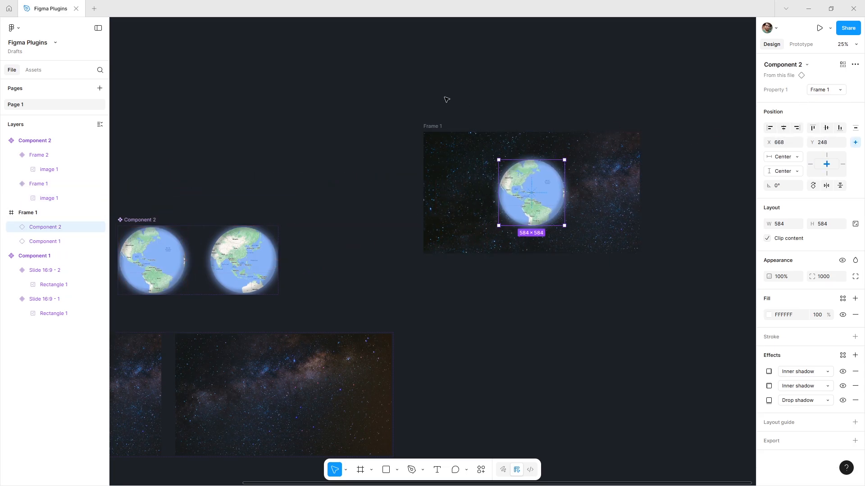
left_click(446, 99)
- Present the starry frame as a full prototype to check the globe's rotation, and close the presentation
left_click(433, 126)
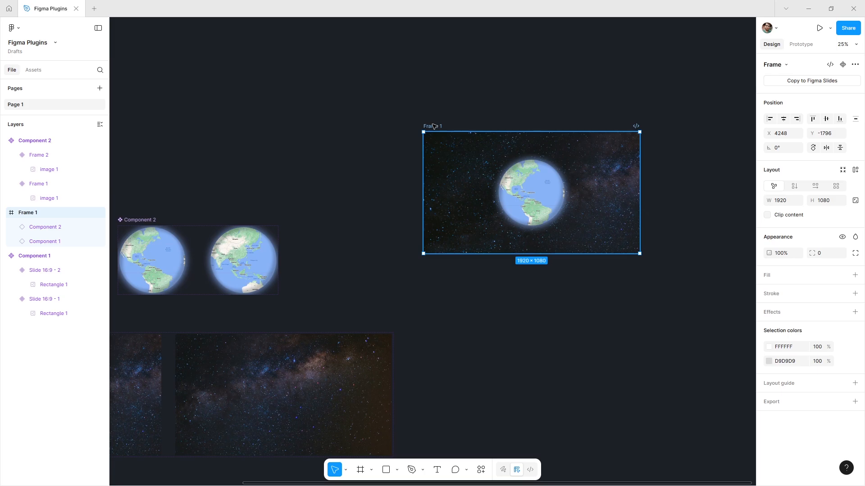
left_click(830, 29)
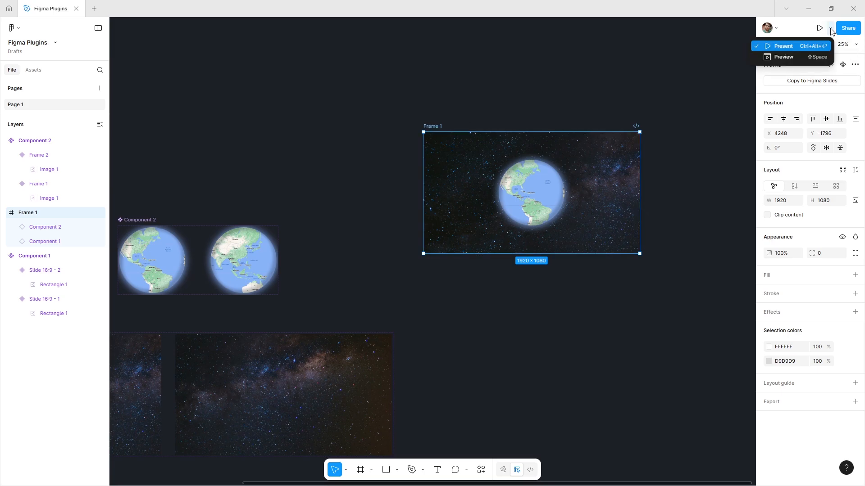
left_click(783, 46)
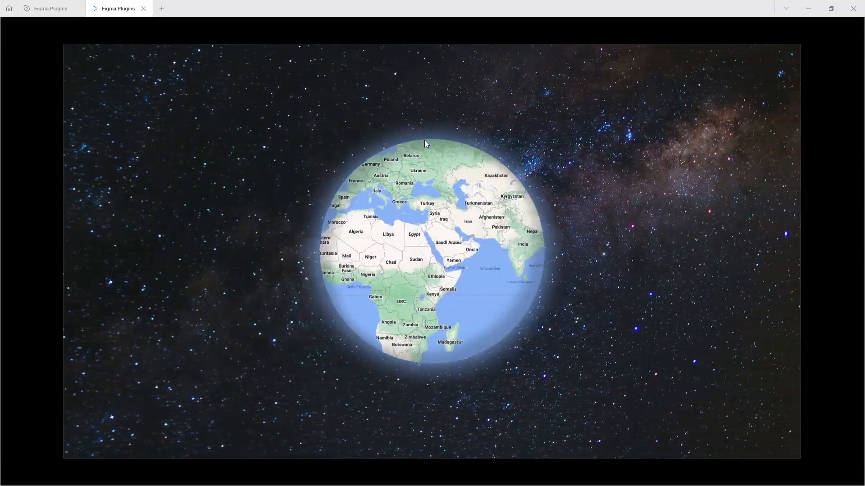
key("ctrl+w")
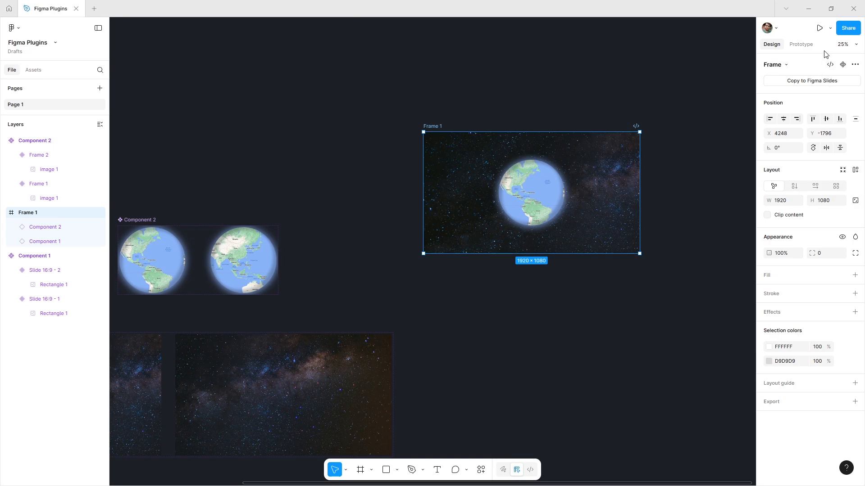
- Preview the starry frame in a floating window, move the window over the canvas and restart the animation
left_click(830, 28)
left_click(809, 55)
left_click_drag(231, 36, 309, 98)
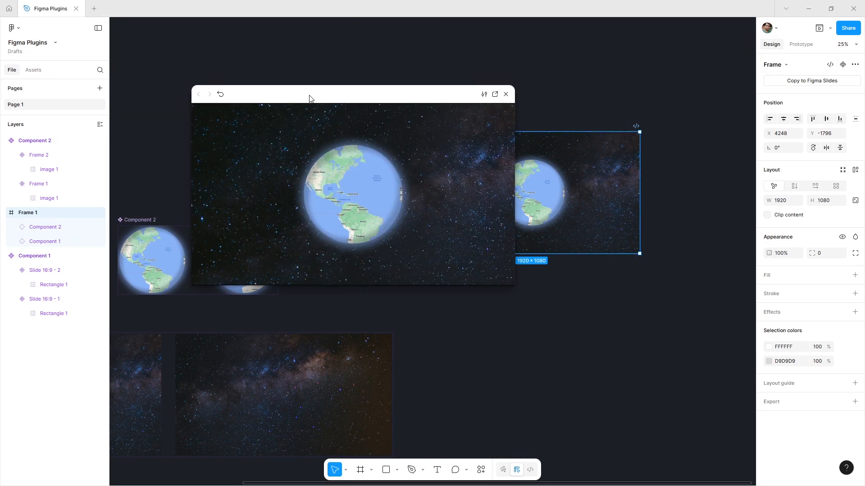
left_click(220, 95)
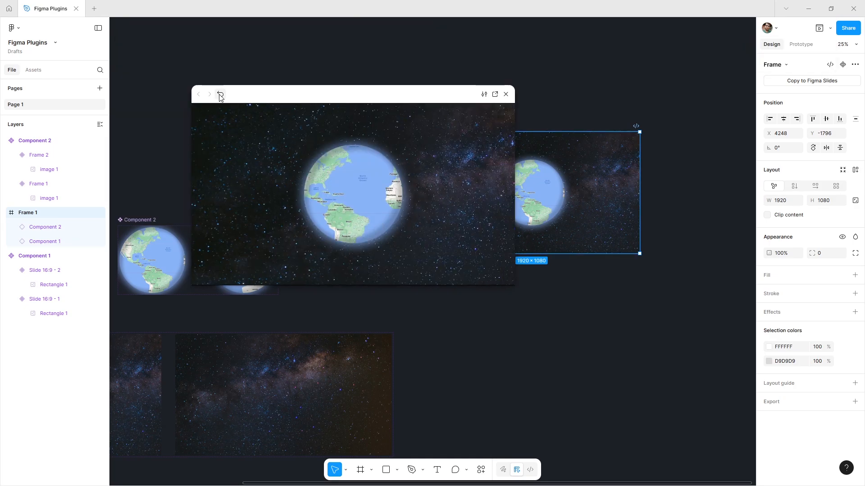